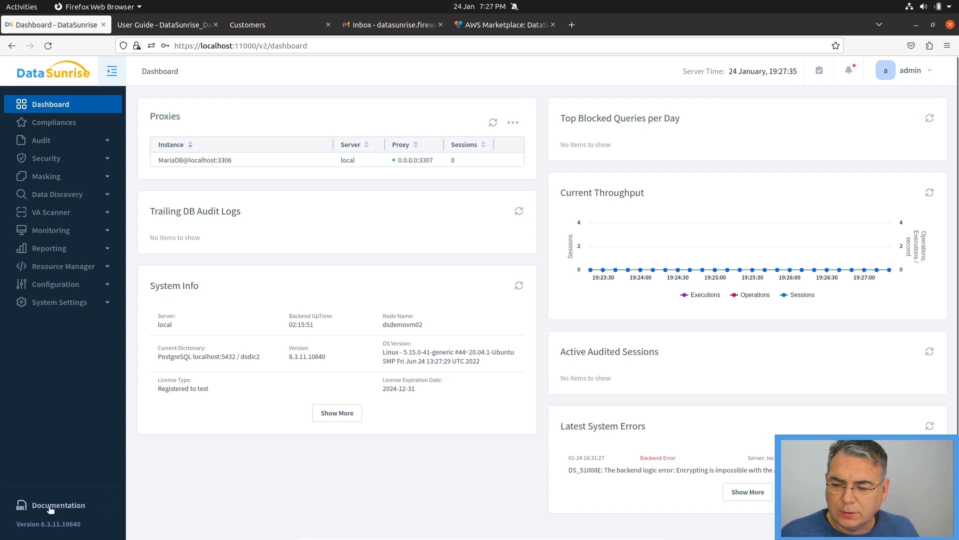
- View the guides offered on the documentation page, and open the DataSunrise User Guide at its PostgreSQL encryption sections
click(46, 506)
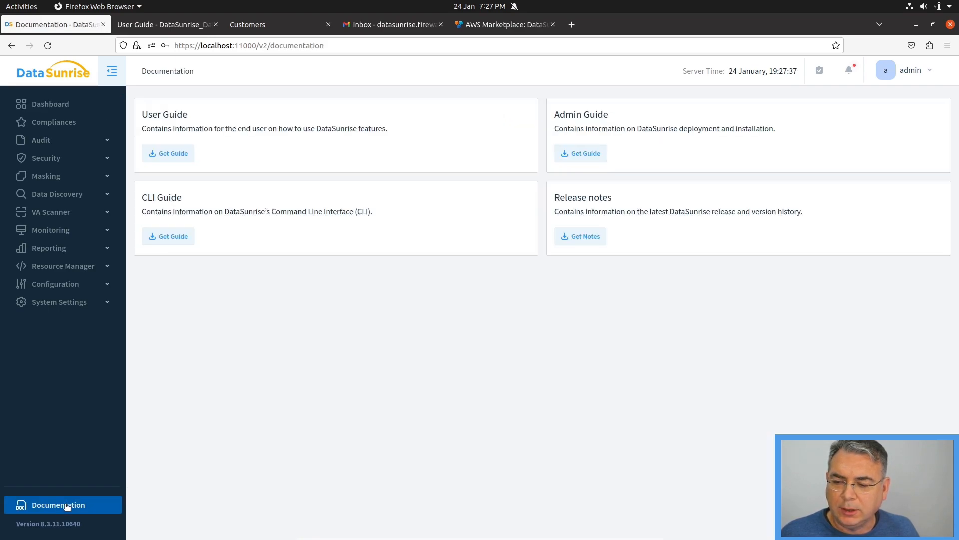
click(55, 104)
click(134, 26)
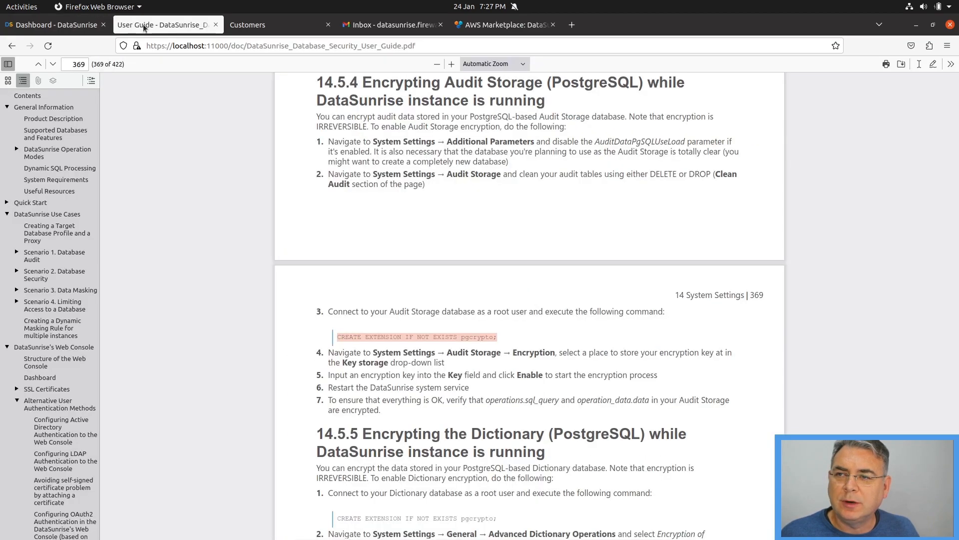
- Highlight the User Guide headings on encrypting the Audit Storage and the Dictionary, including the PostgreSQL database type
drag(363, 80, 537, 86)
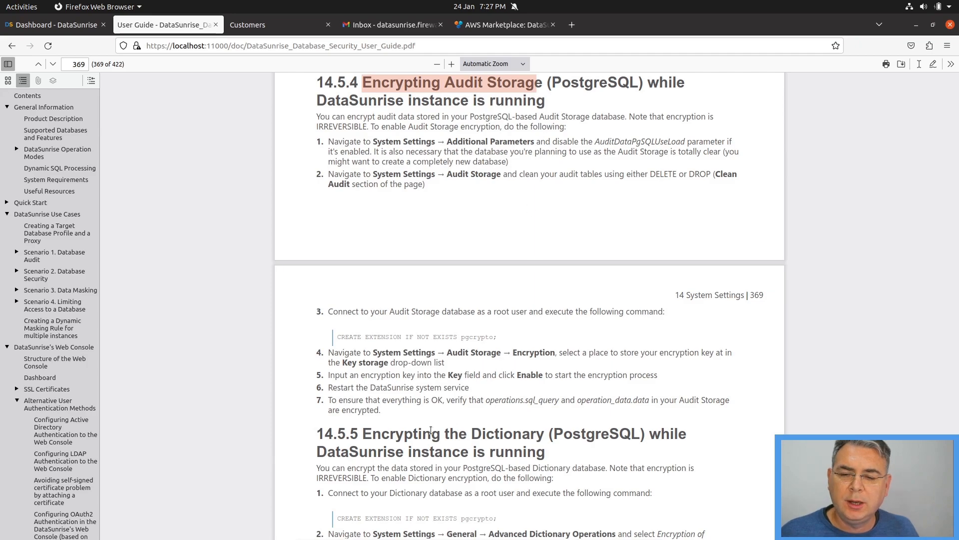
drag(364, 435, 550, 428)
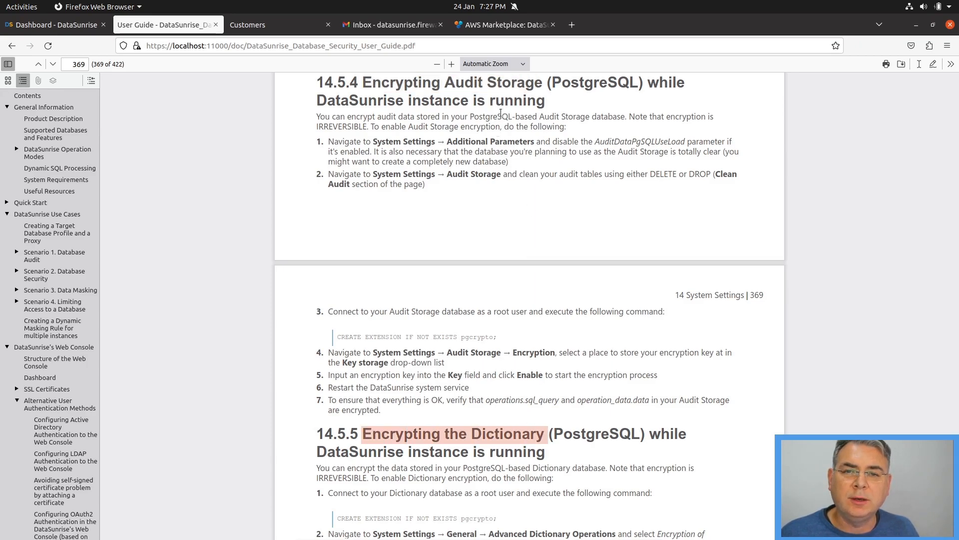
click(564, 88)
drag(553, 81, 637, 84)
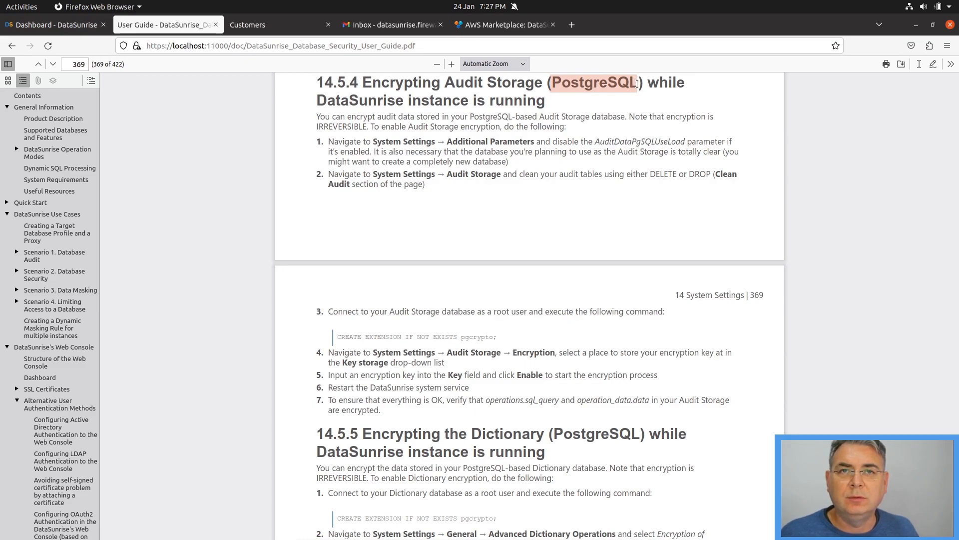
- Highlight the pgcrypto extension name and the full CREATE EXTENSION IF NOT EXISTS pgcrypto; command in the Audit Storage encryption instructions
click(510, 333)
drag(462, 339, 496, 338)
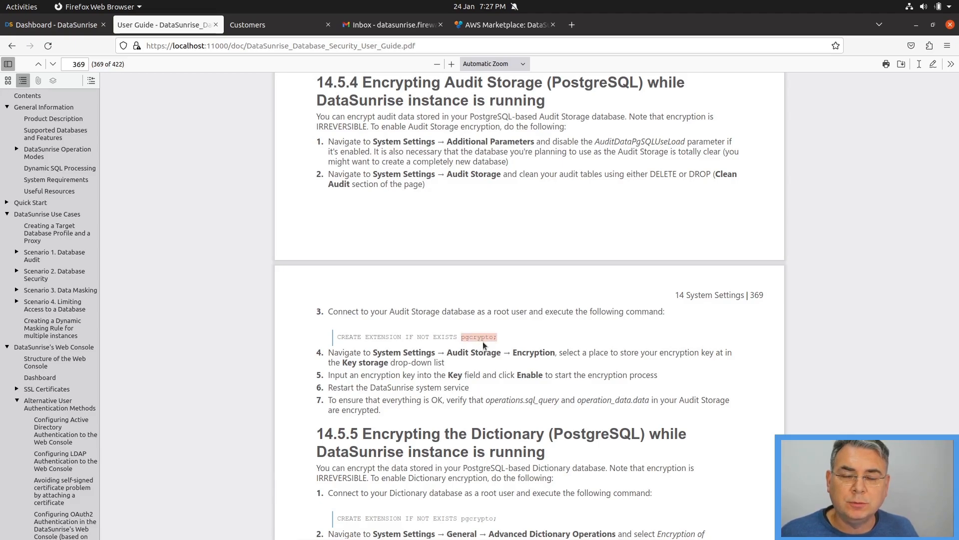
click(533, 184)
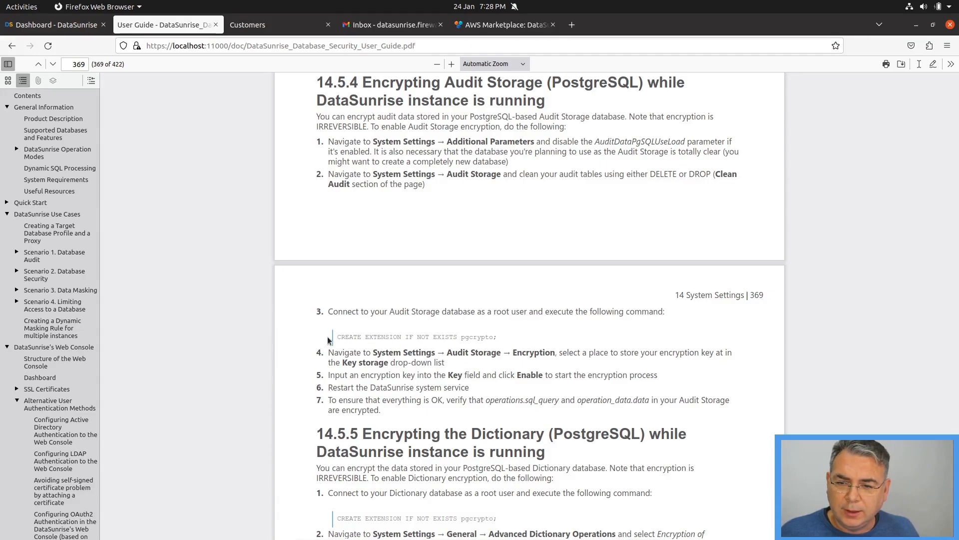
drag(339, 337, 499, 337)
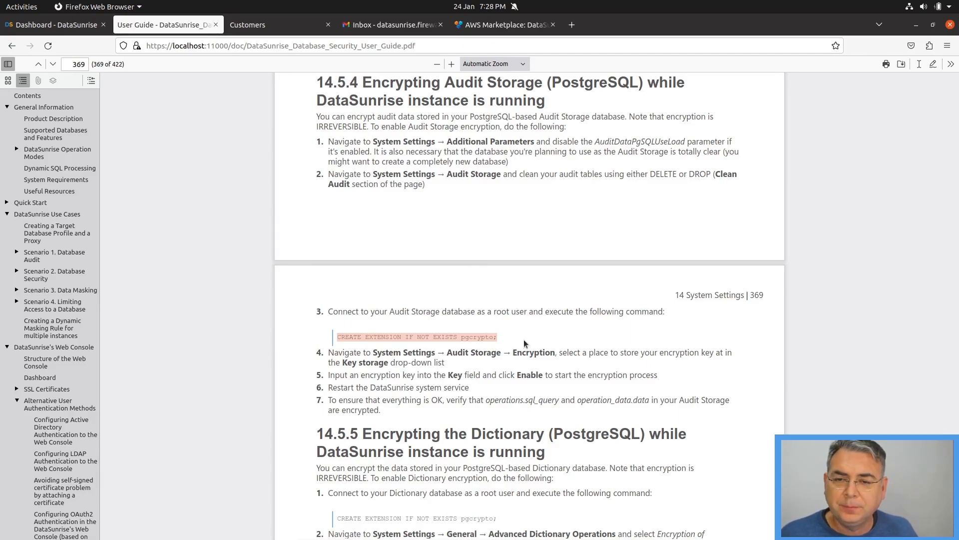
- Switch to DBeaver and point out the pgcrypto command and the dsaudit2 and dsdic2 databases under the local postgres connection
key(alt+Tab)
drag(456, 87, 285, 88)
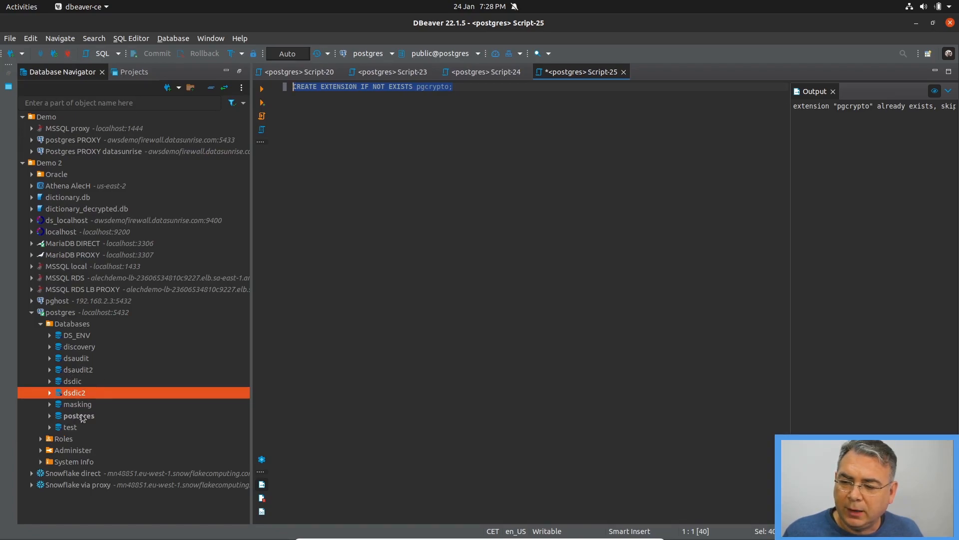
click(73, 372)
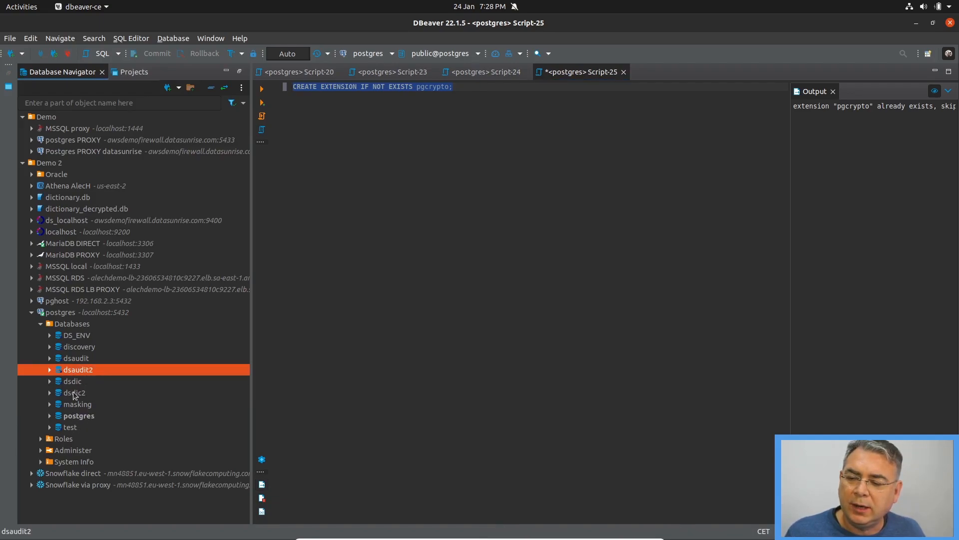
click(72, 393)
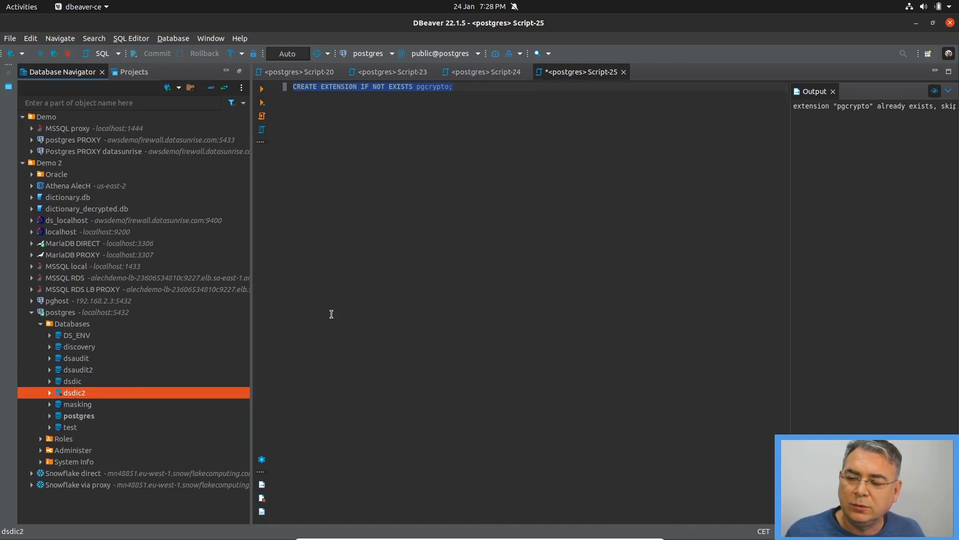
- Execute the statement CREATE EXTENSION IF NOT EXISTS pgcrypto; in Script-25 on the postgres connection
click(434, 337)
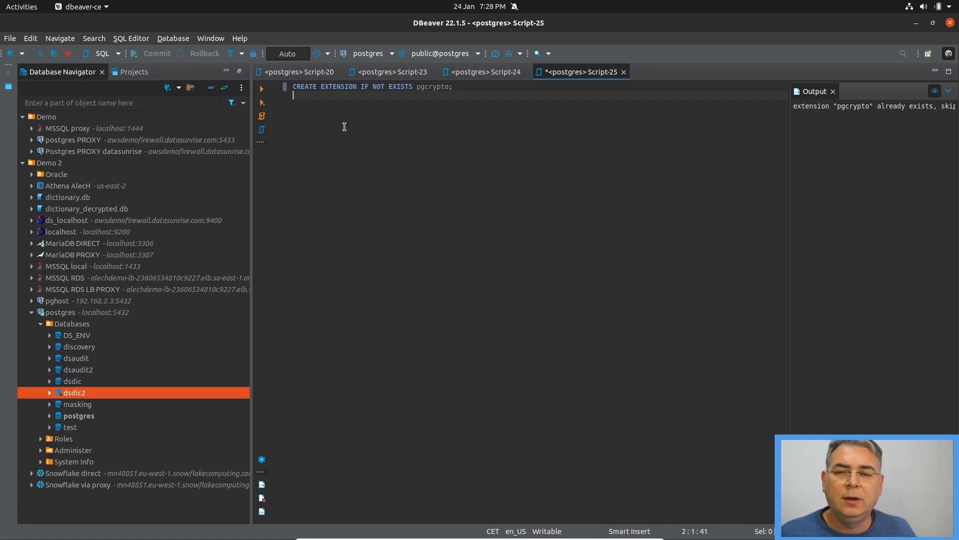
key(shift+Up)
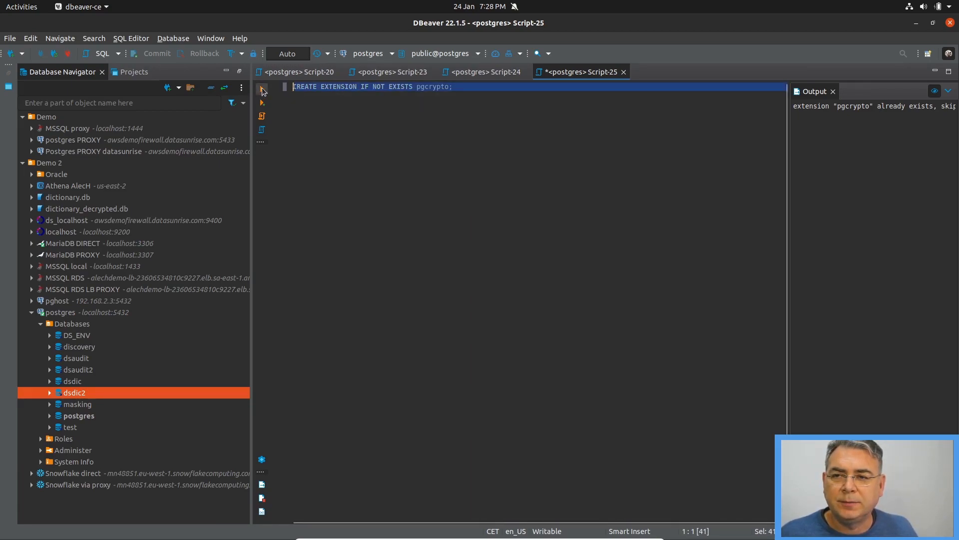
click(262, 89)
click(404, 241)
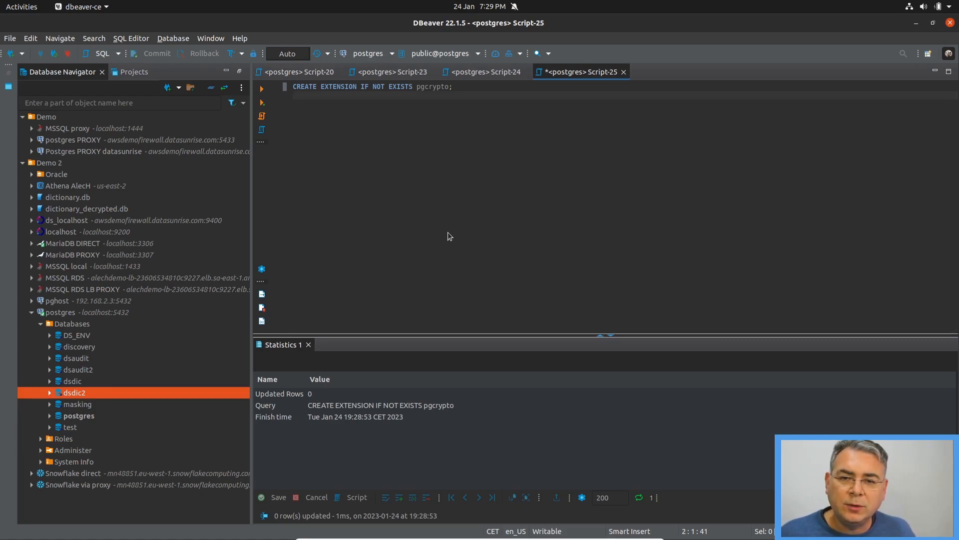
- Switch back to the User Guide in Firefox and review the Audit Storage and Dictionary encryption procedures
key(alt+Tab)
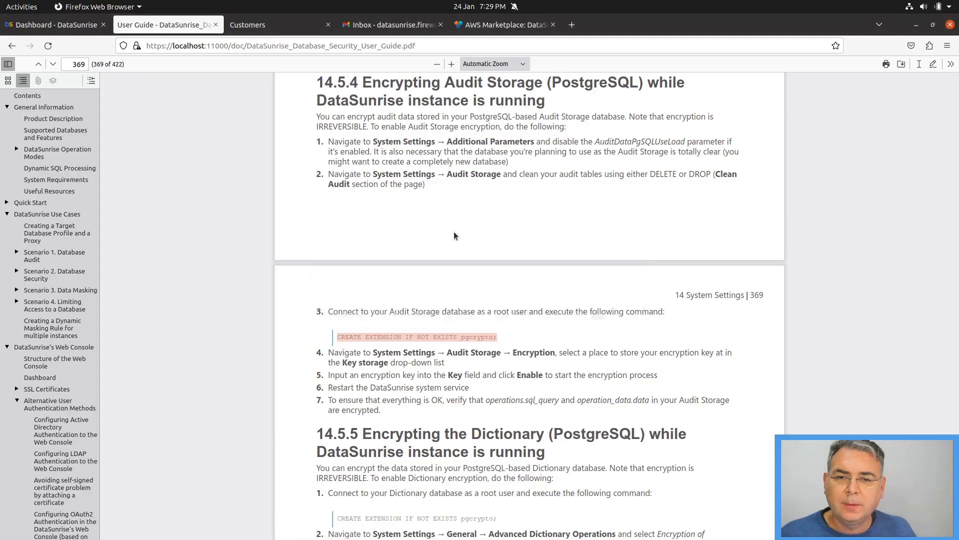
click(428, 181)
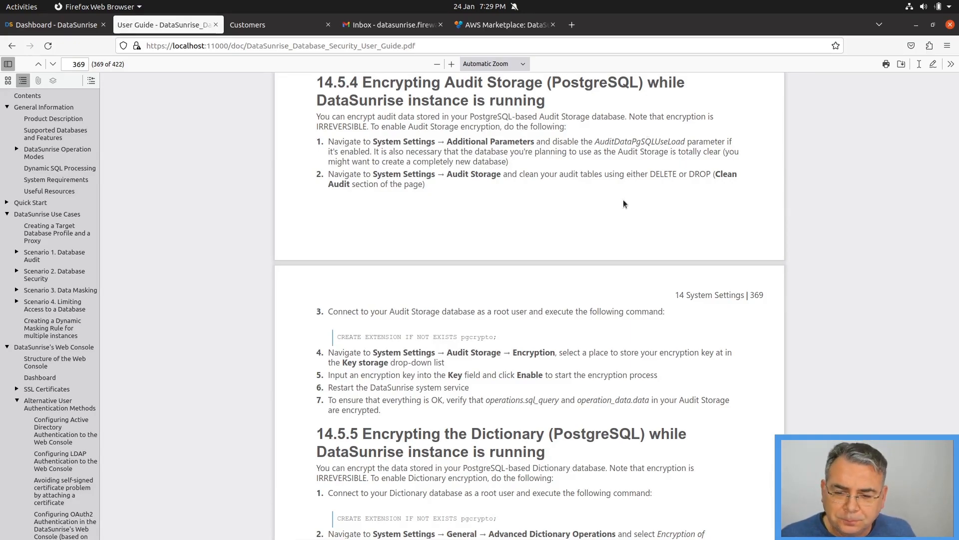
scroll(516, 332, down, 2)
scroll(516, 332, down, 2)
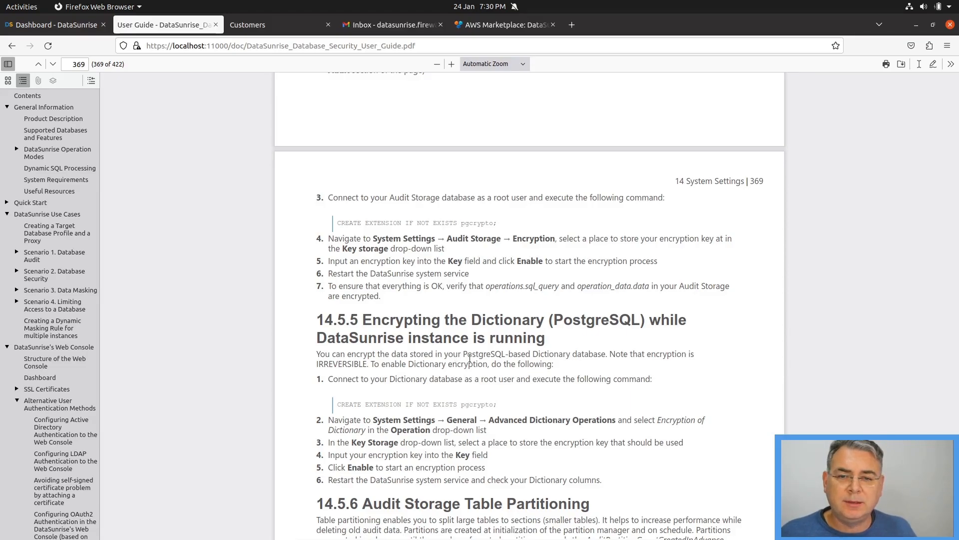
scroll(470, 358, up, 4)
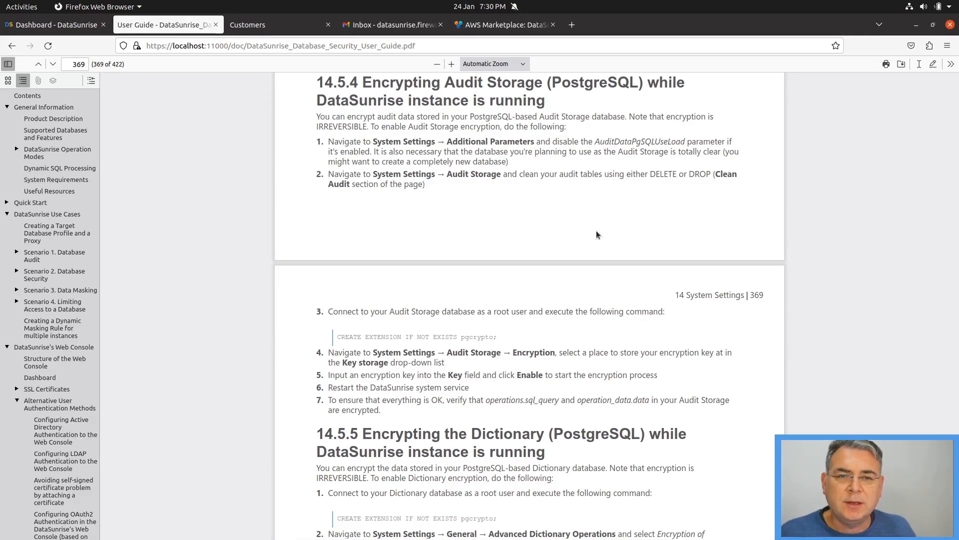
- Copy the parameter name AuditDataPgSQLUseLoad from the first step of the Audit Storage encryption instructions
double_click(596, 142)
right_click(611, 143)
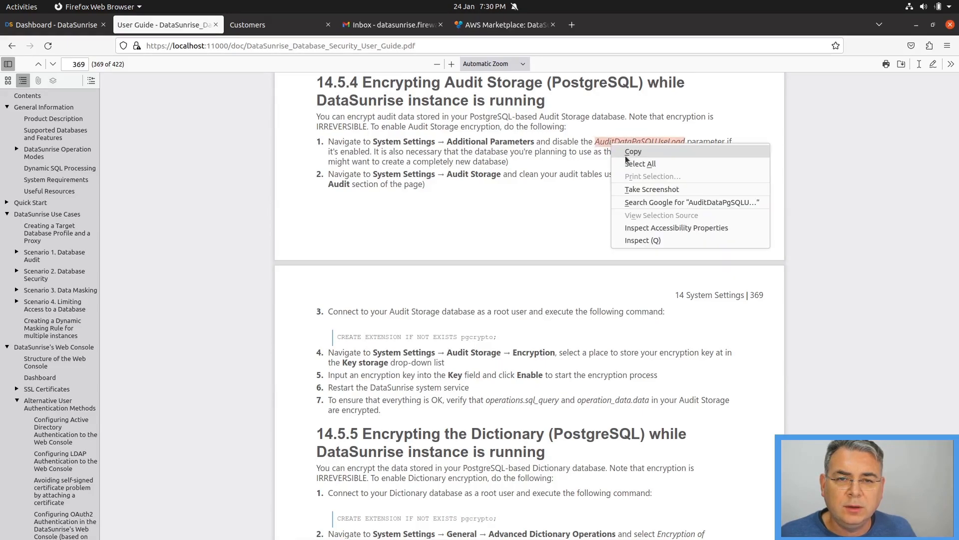
click(630, 152)
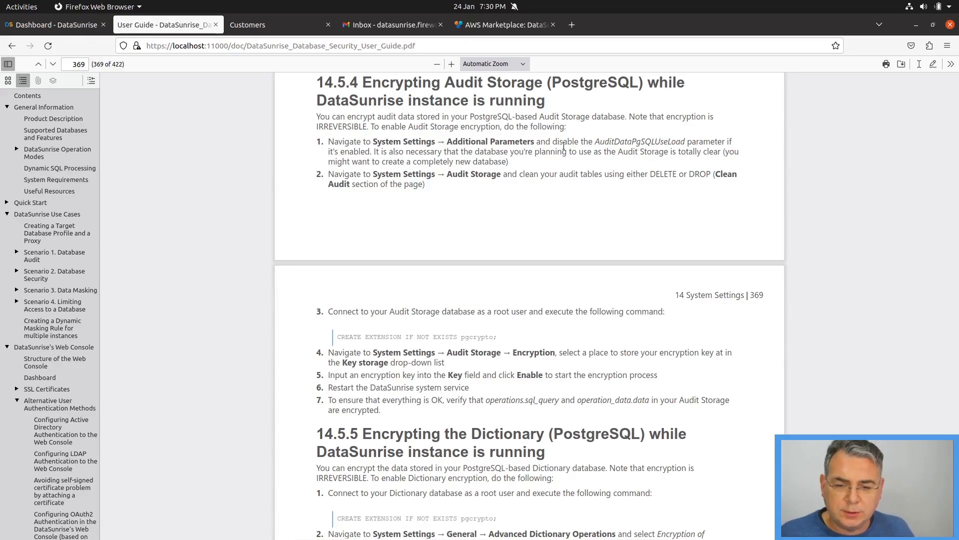
scroll(532, 303, down, 4)
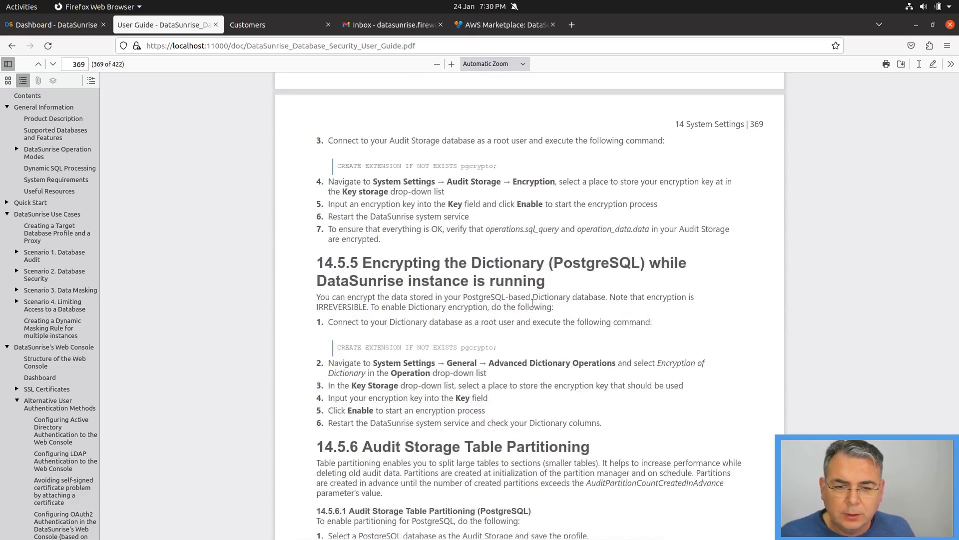
scroll(532, 302, up, 4)
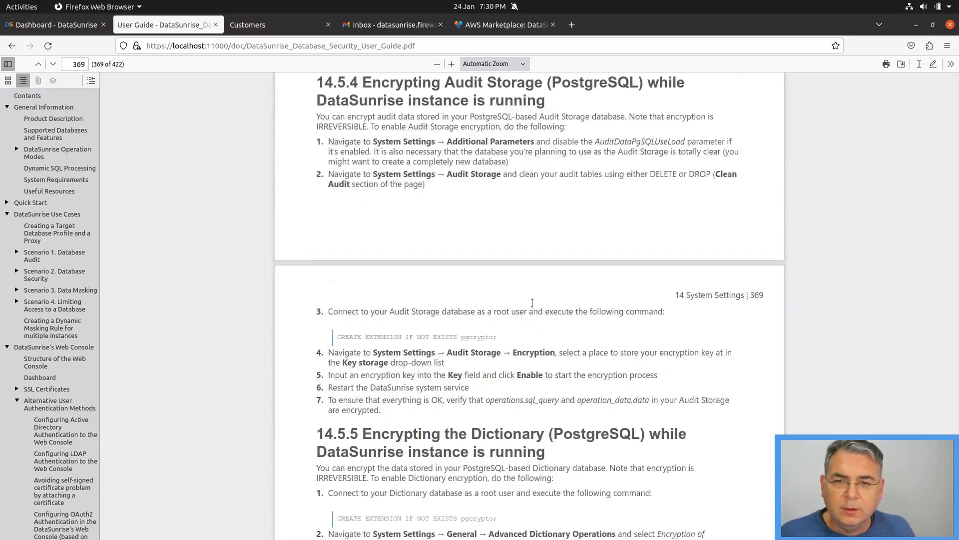
- Search the DataSunrise additional system parameters for the copied name AuditDataPgSQLUseLoad
click(56, 25)
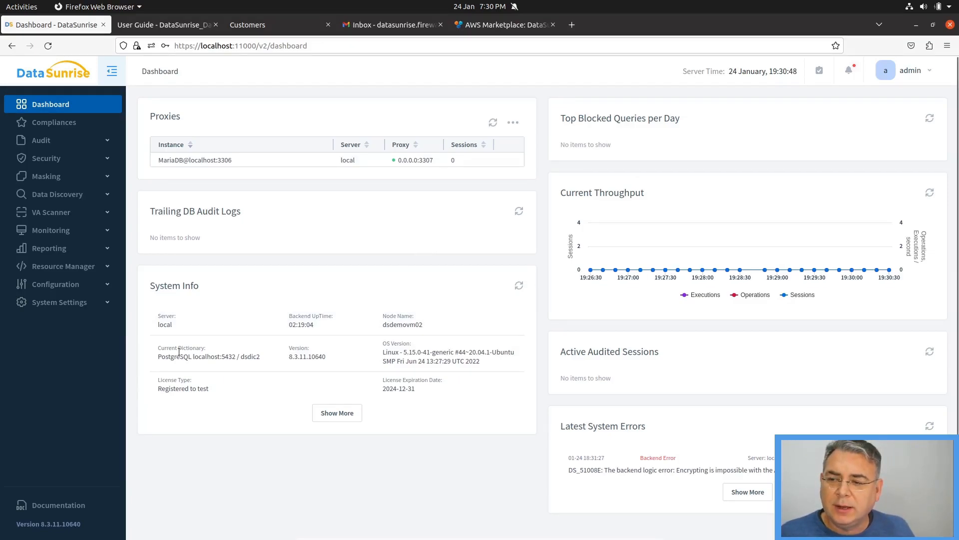
click(108, 304)
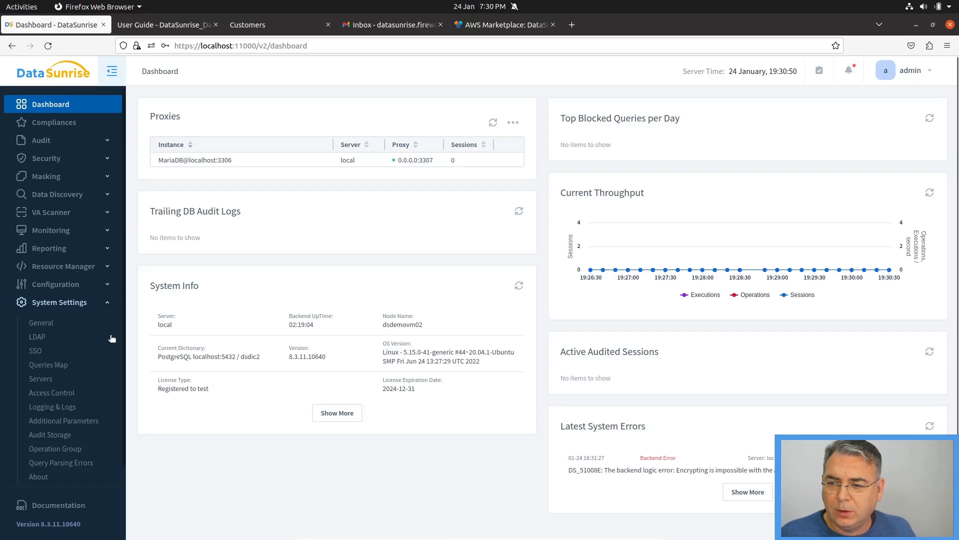
click(41, 422)
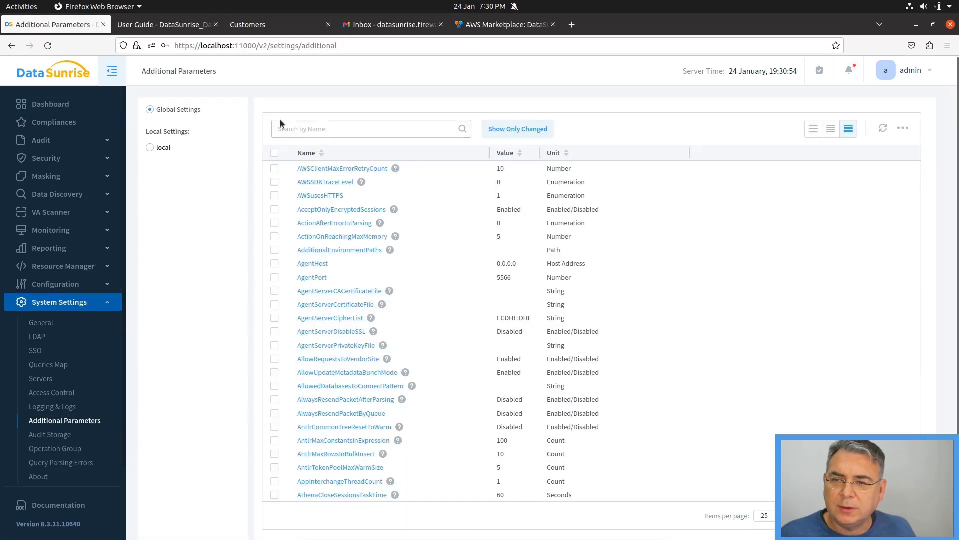
right_click(282, 128)
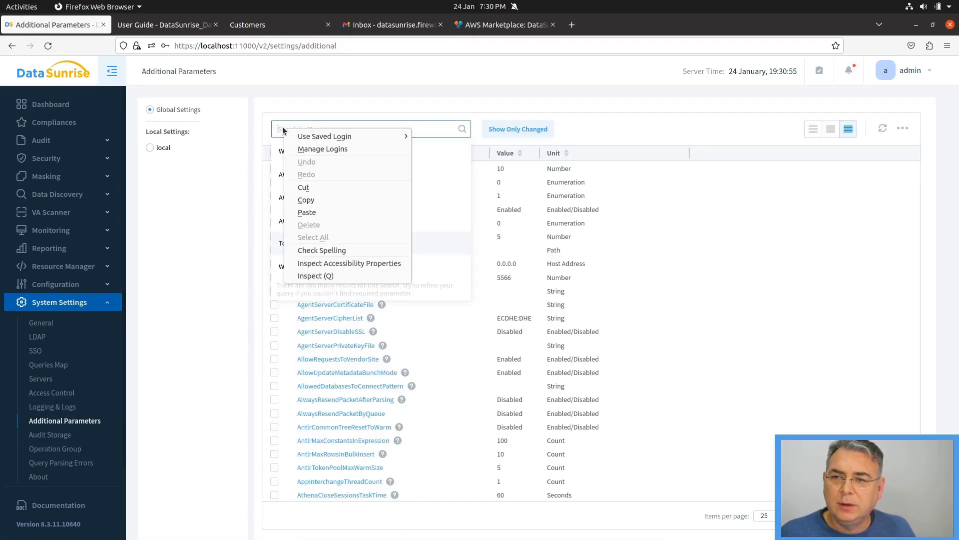
click(306, 212)
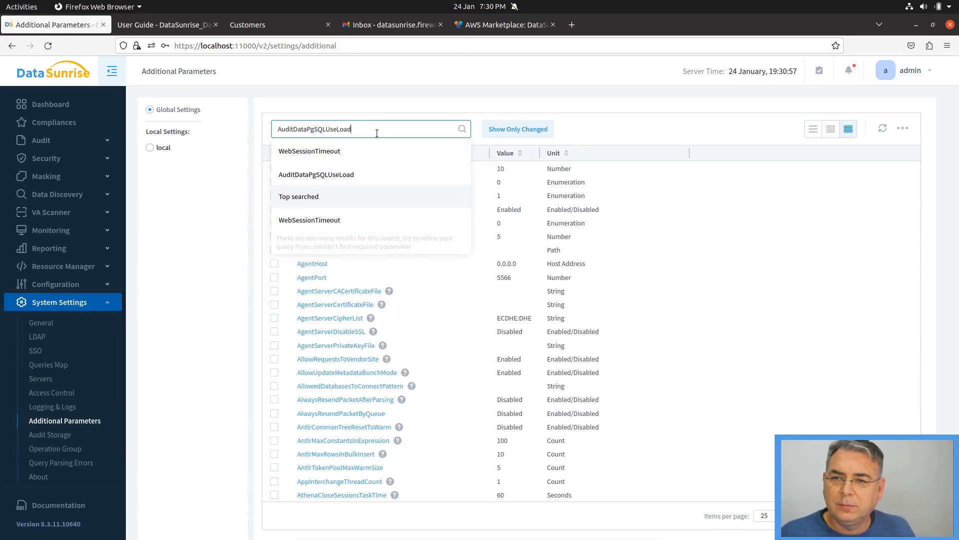
key(Return)
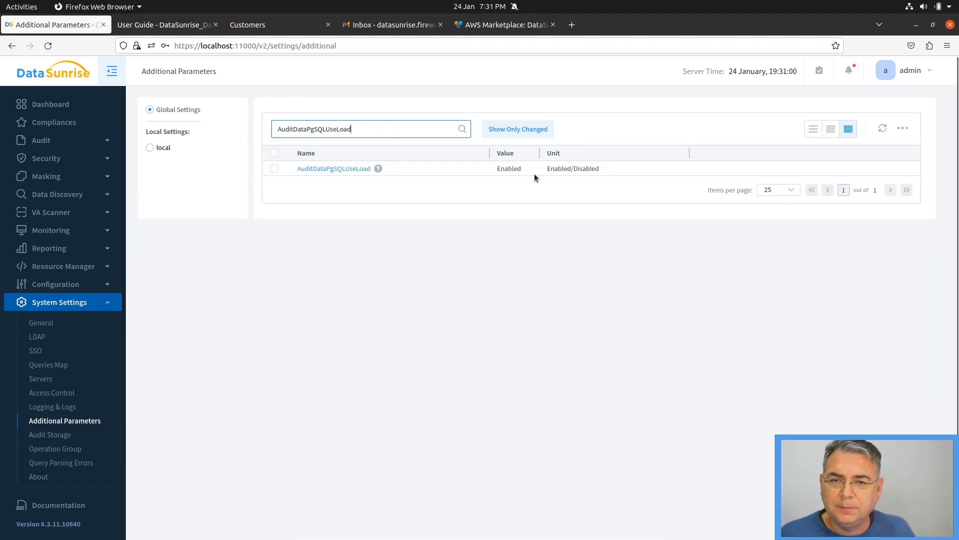
- Disable the AuditDataPgSQLUseLoad parameter, apply the change and restart the core
click(334, 170)
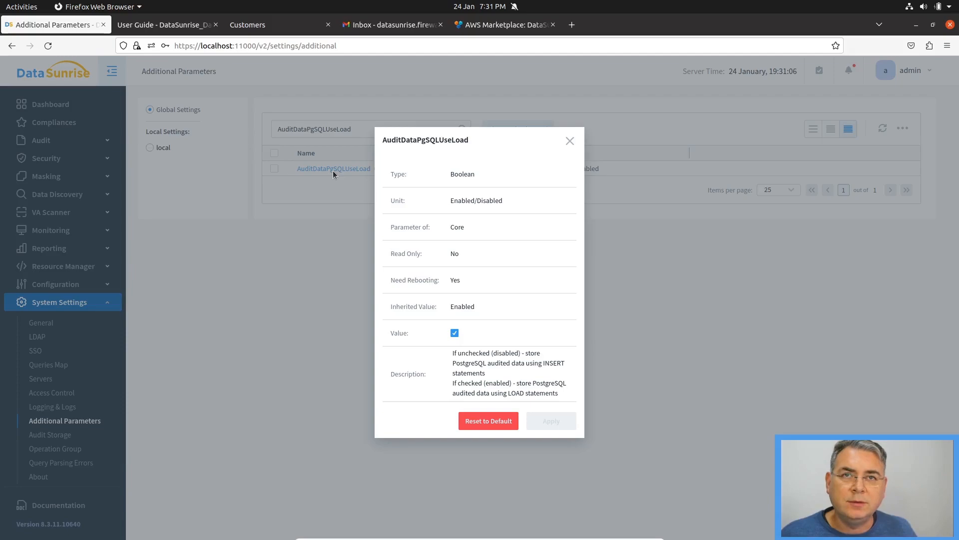
click(455, 333)
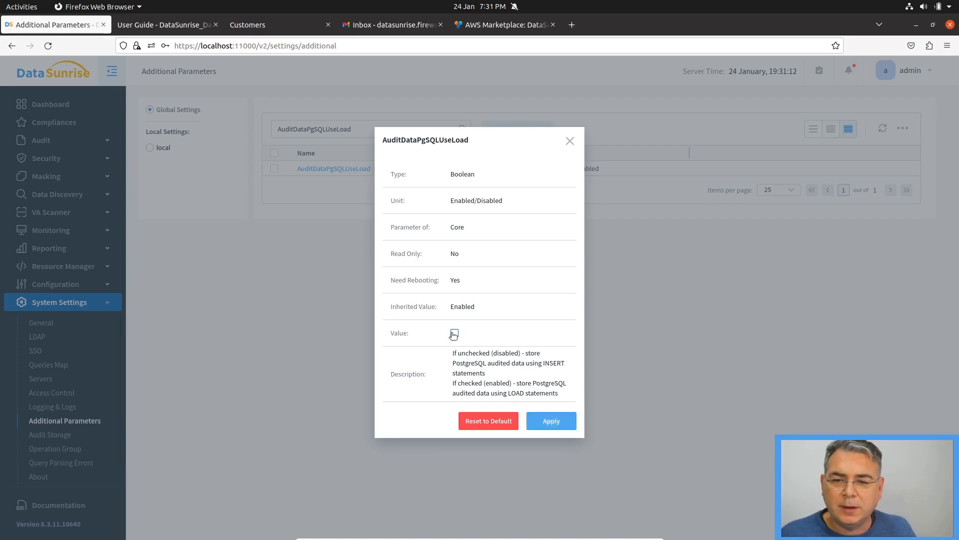
click(562, 422)
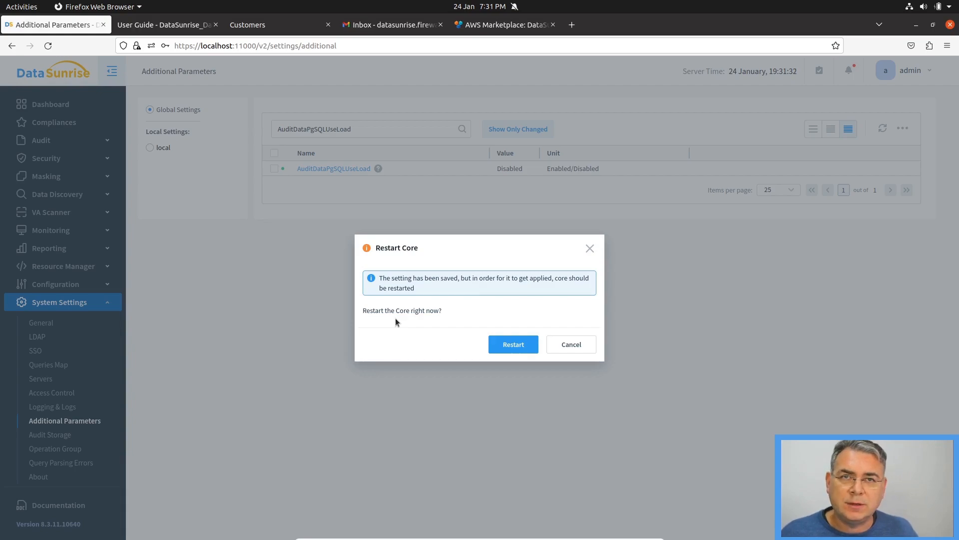
click(514, 344)
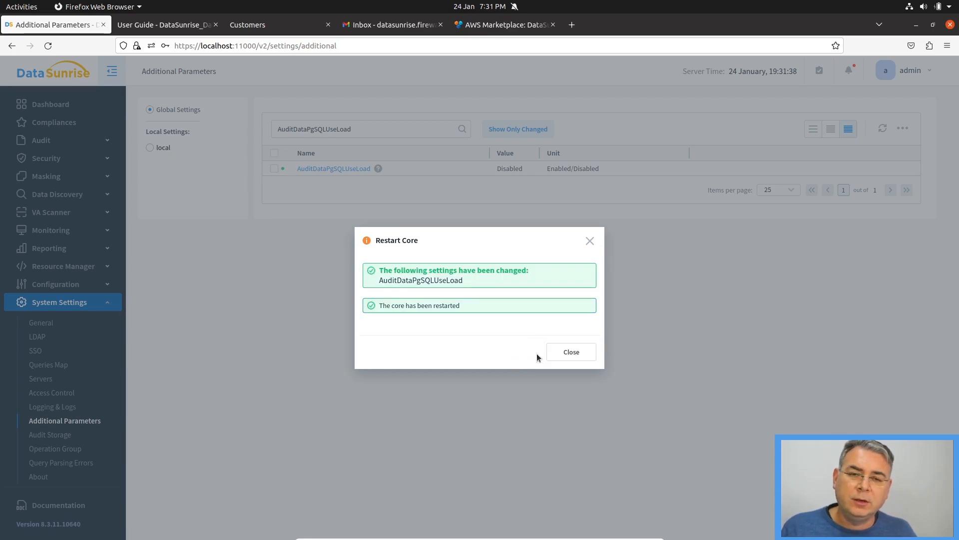
click(571, 352)
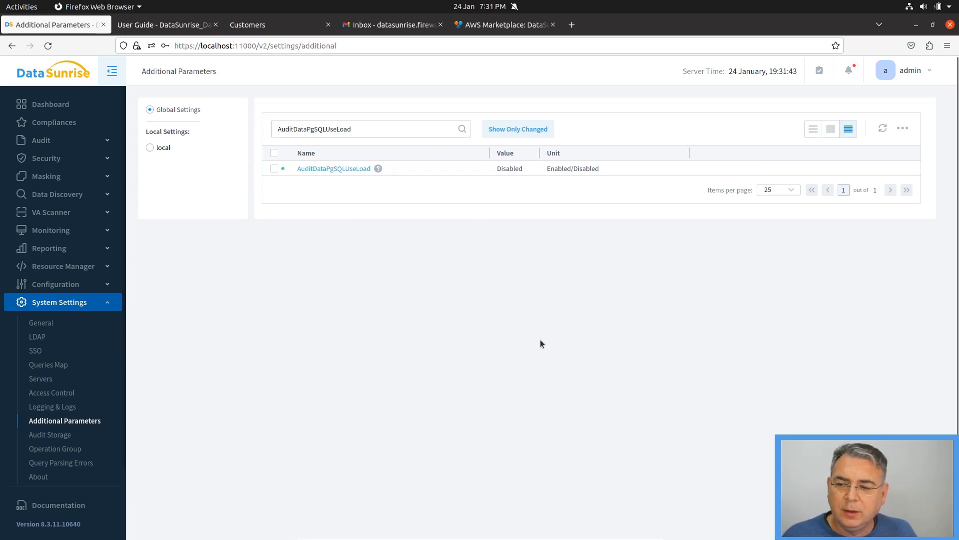
- Clean the Audit Storage tables with the DELETE operation in the Audit Storage system settings
click(56, 104)
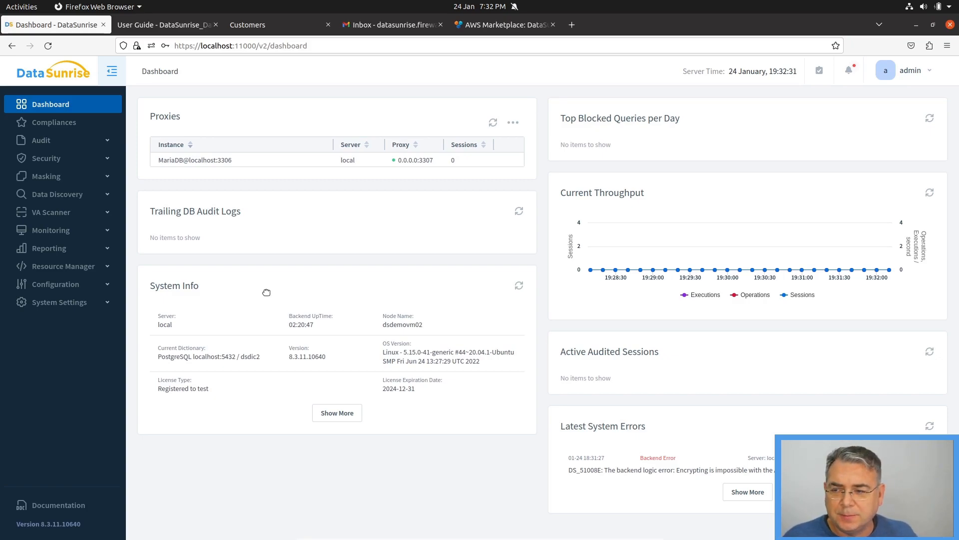
click(107, 301)
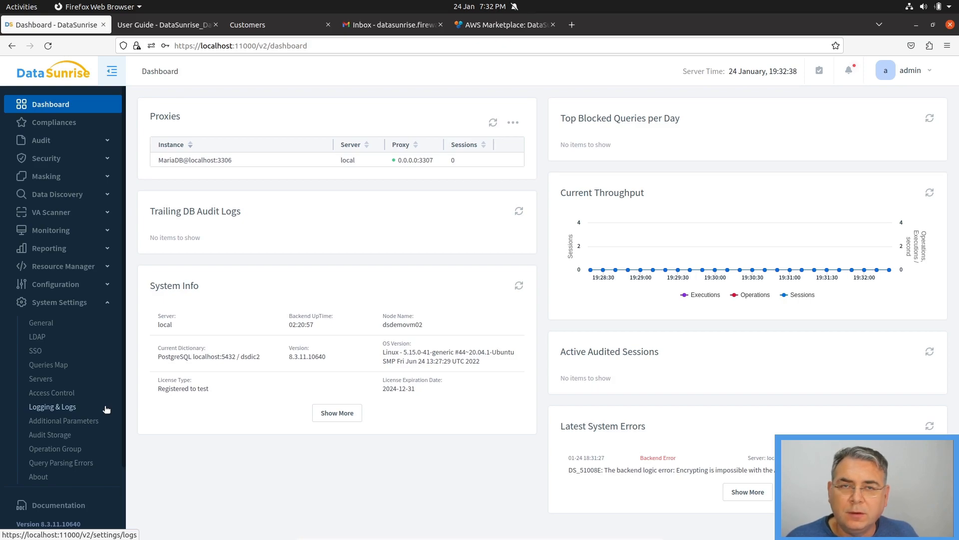
click(56, 436)
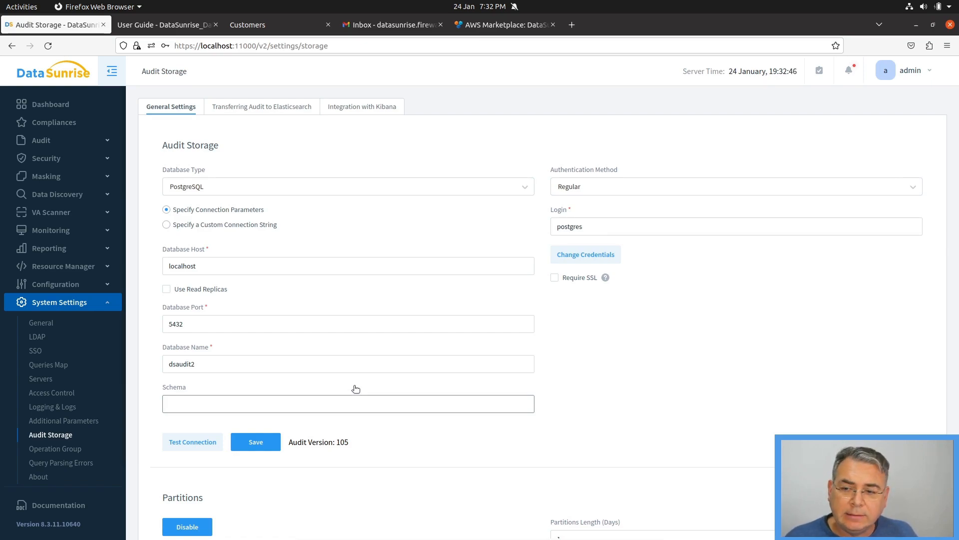
scroll(351, 411, down, 5)
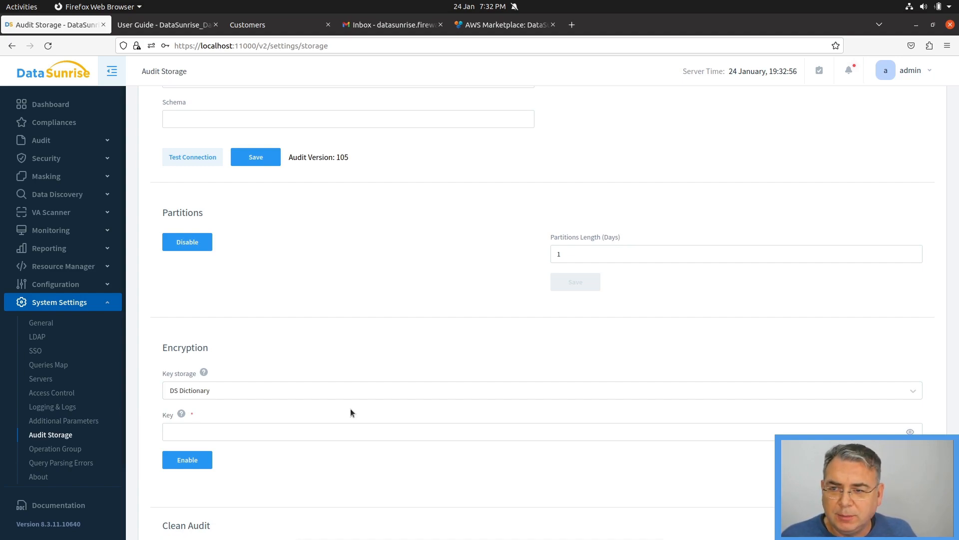
scroll(322, 356, up, 2)
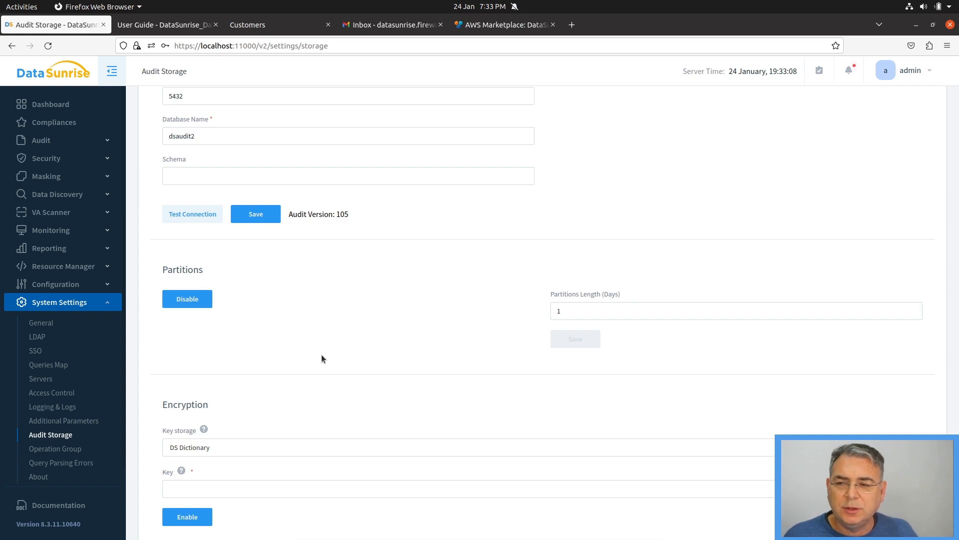
scroll(336, 358, down, 1)
scroll(343, 363, down, 3)
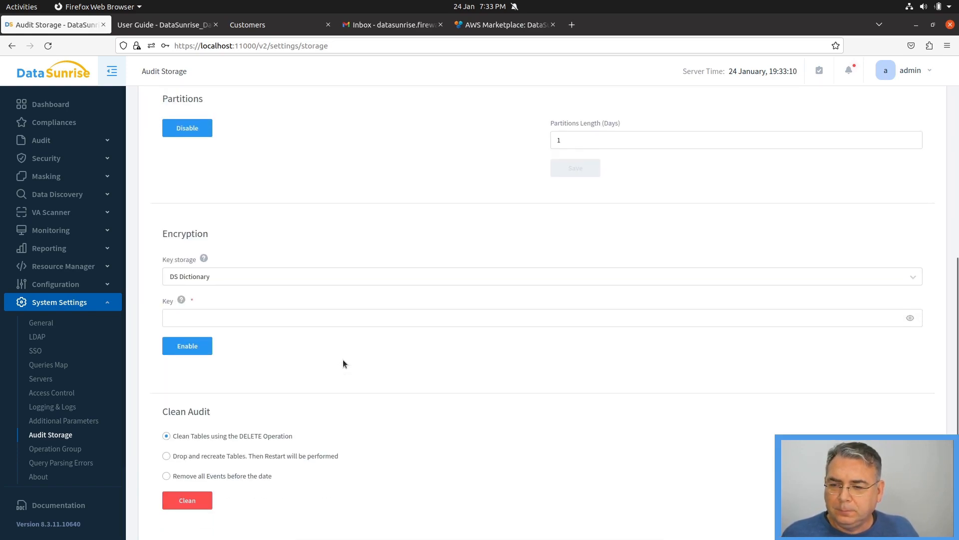
click(189, 502)
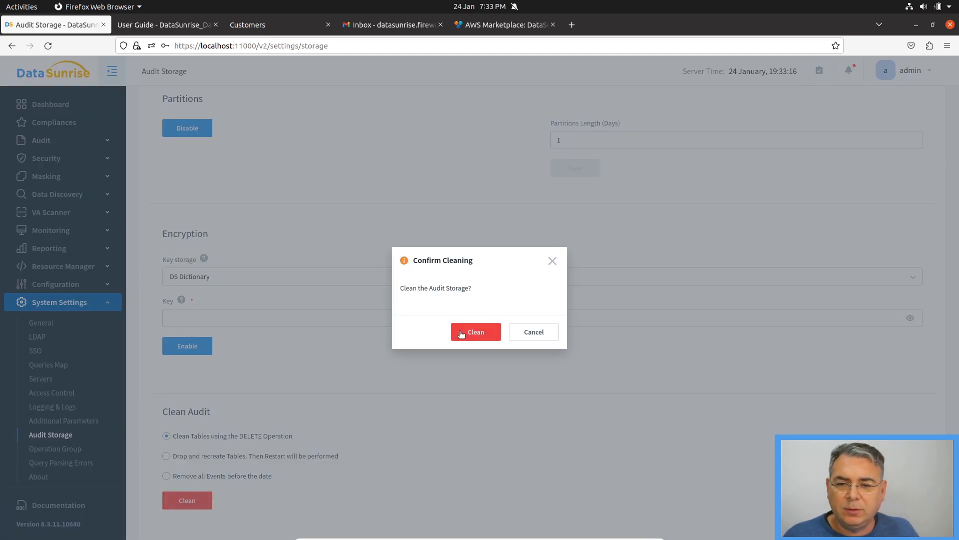
click(478, 332)
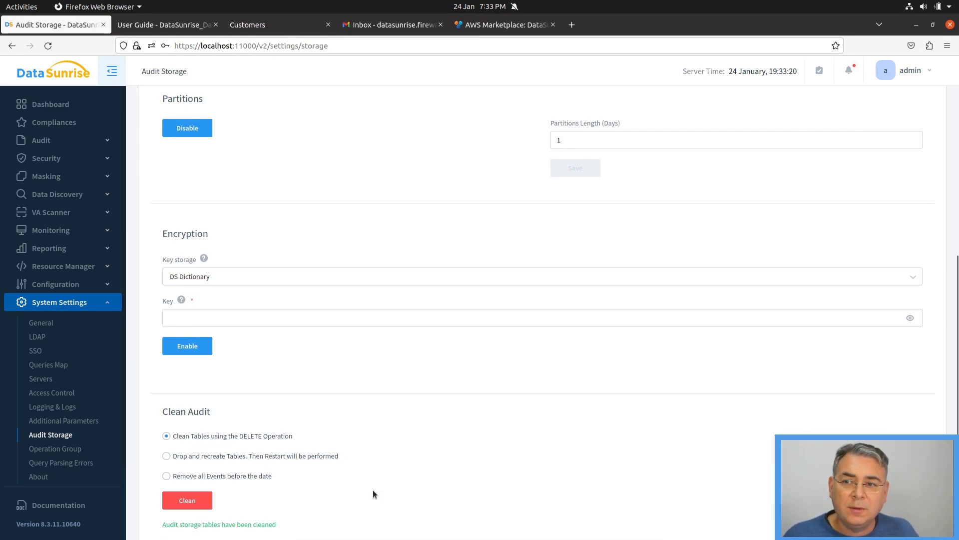
- Explore the Audit Storage encryption key storage options, trying CyberArk, and set the key storage back to DS Dictionary
click(188, 318)
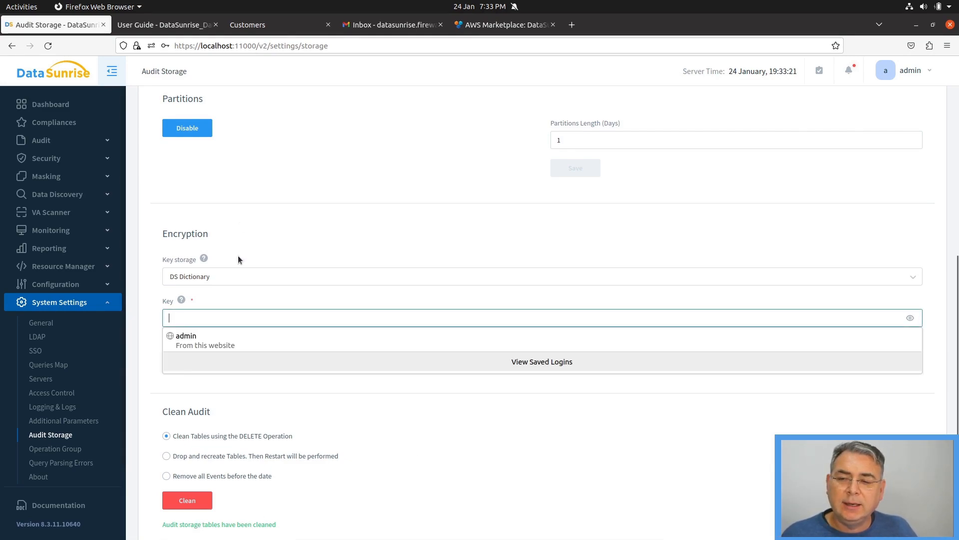
click(238, 231)
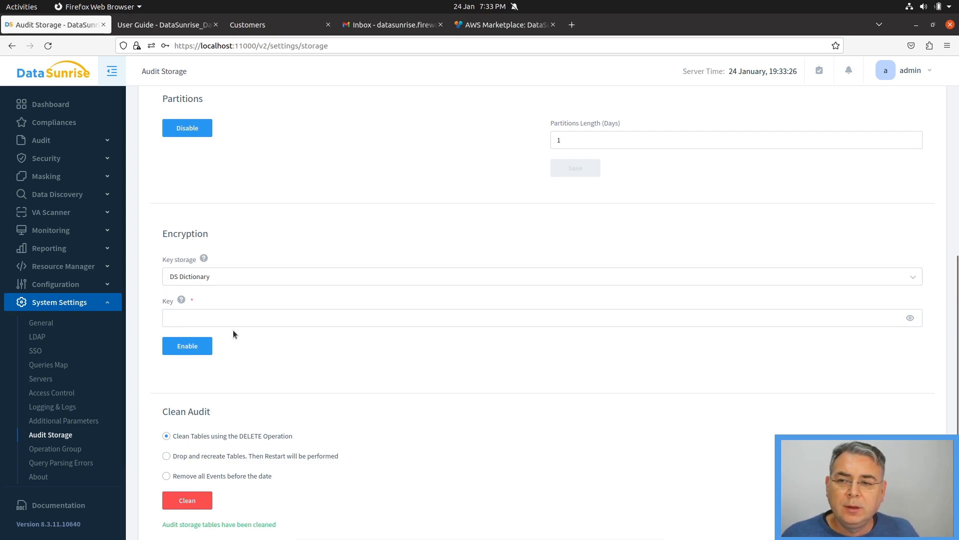
click(188, 316)
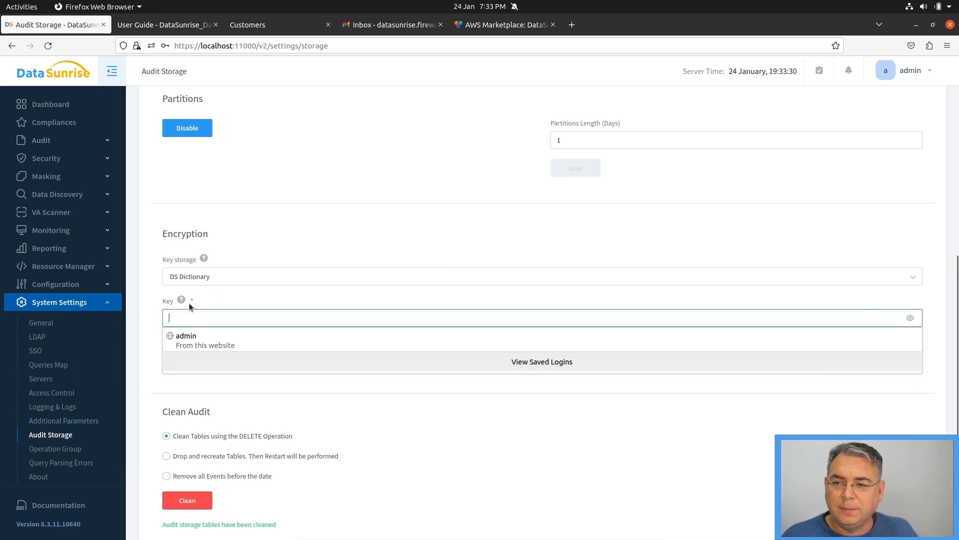
click(188, 270)
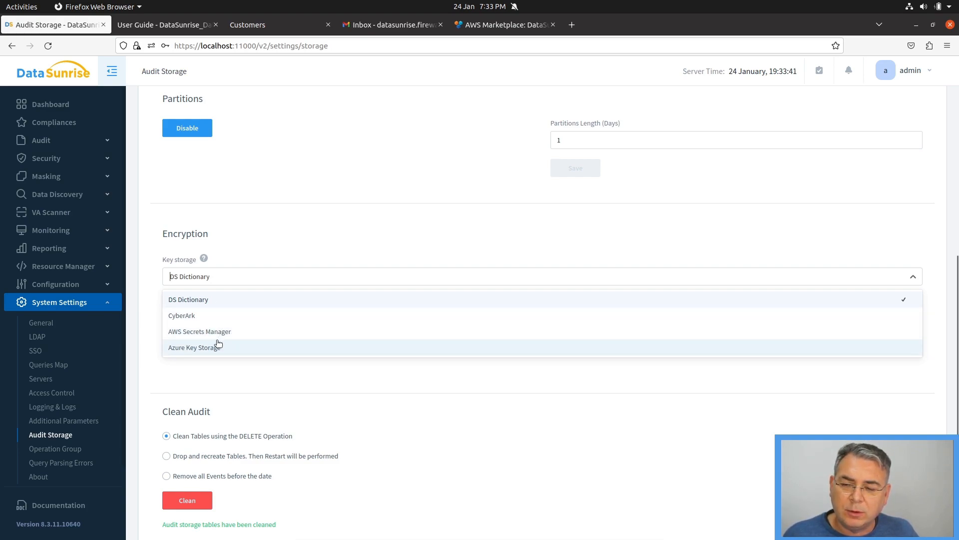
click(200, 316)
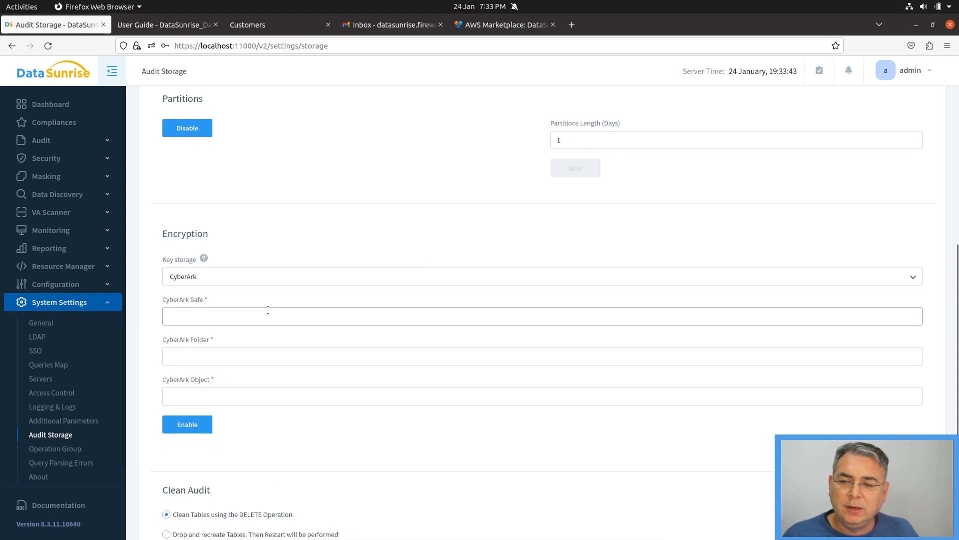
click(189, 320)
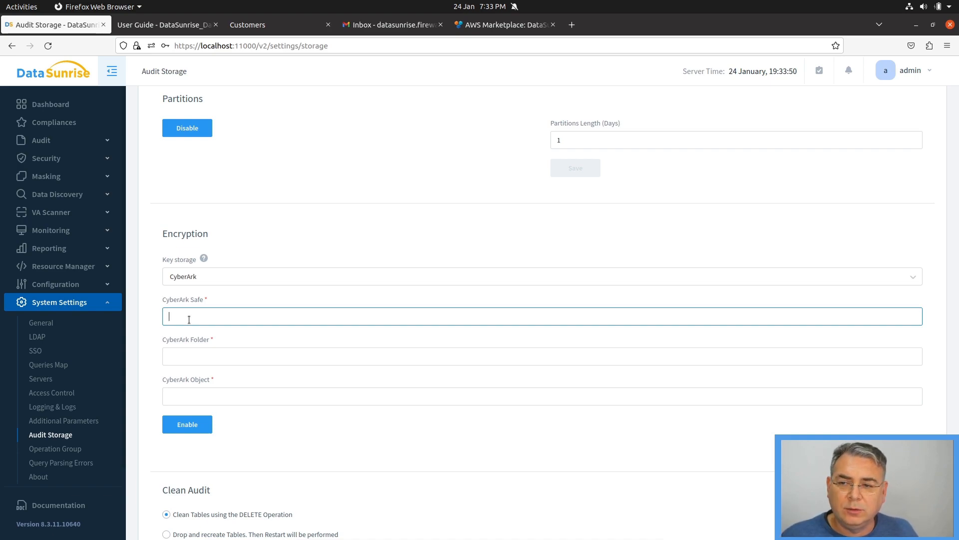
click(205, 274)
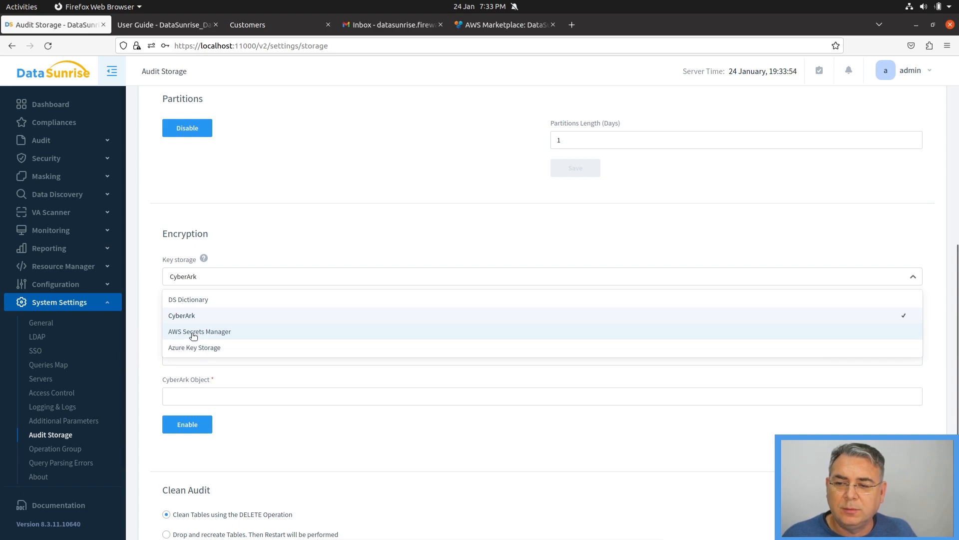
click(336, 196)
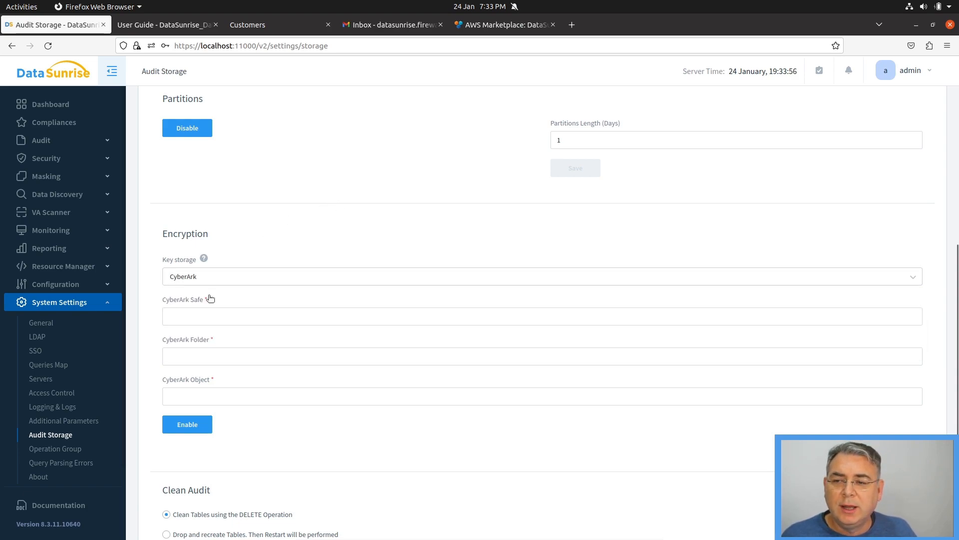
click(199, 275)
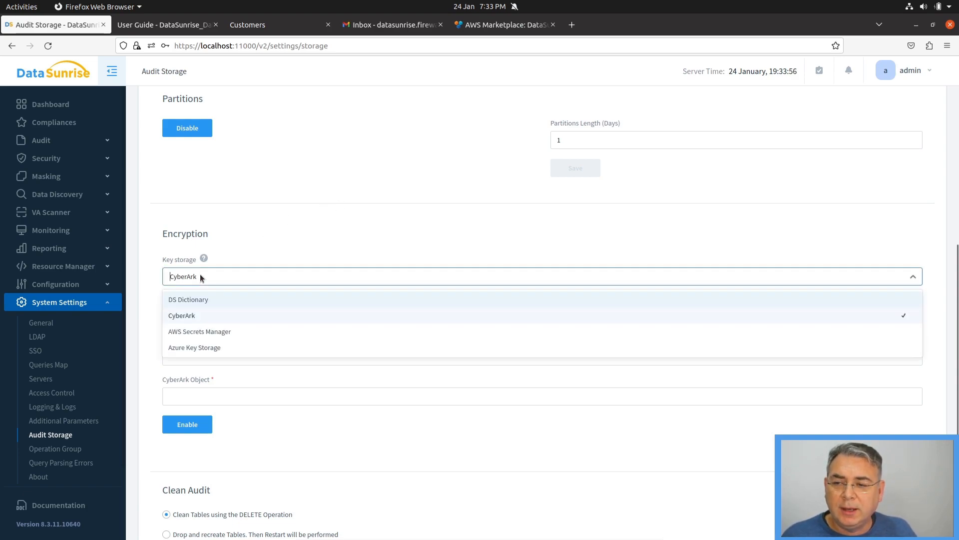
click(203, 300)
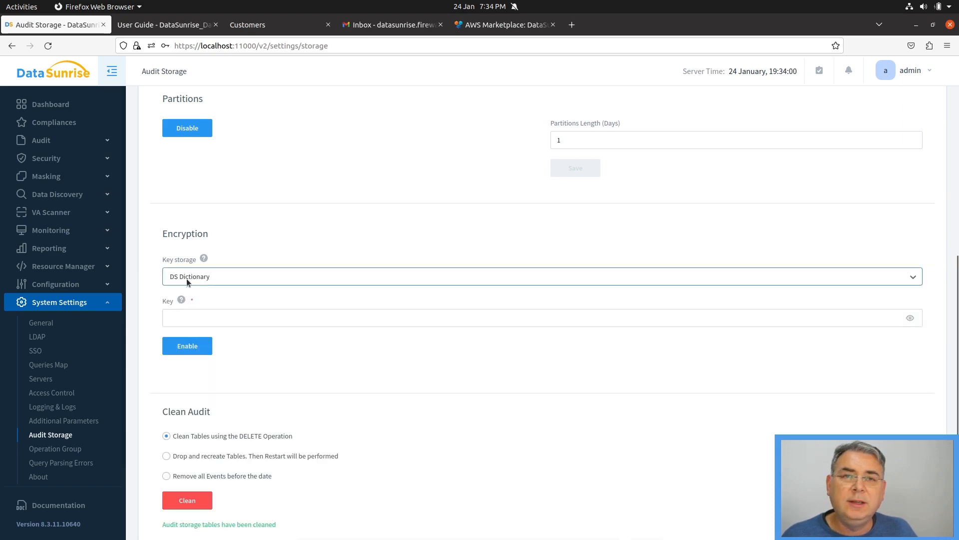
- Enter the encryption key with DS Dictionary as key storage and enable Audit Storage encryption
click(184, 315)
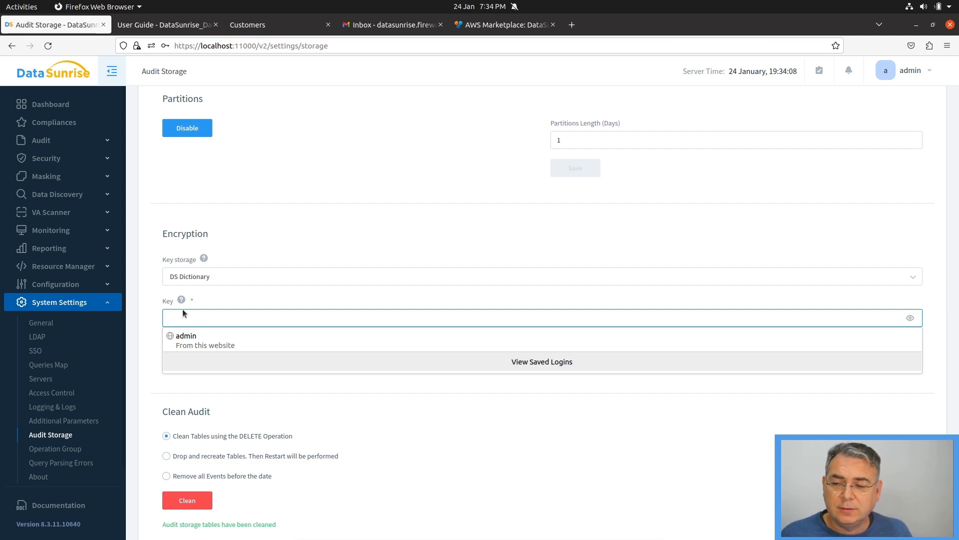
text(••)
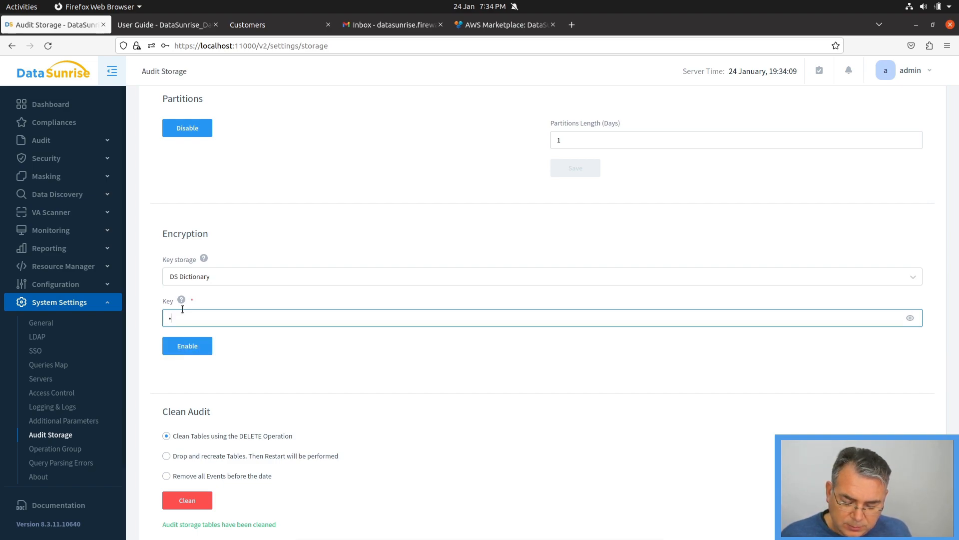
text(••••••••)
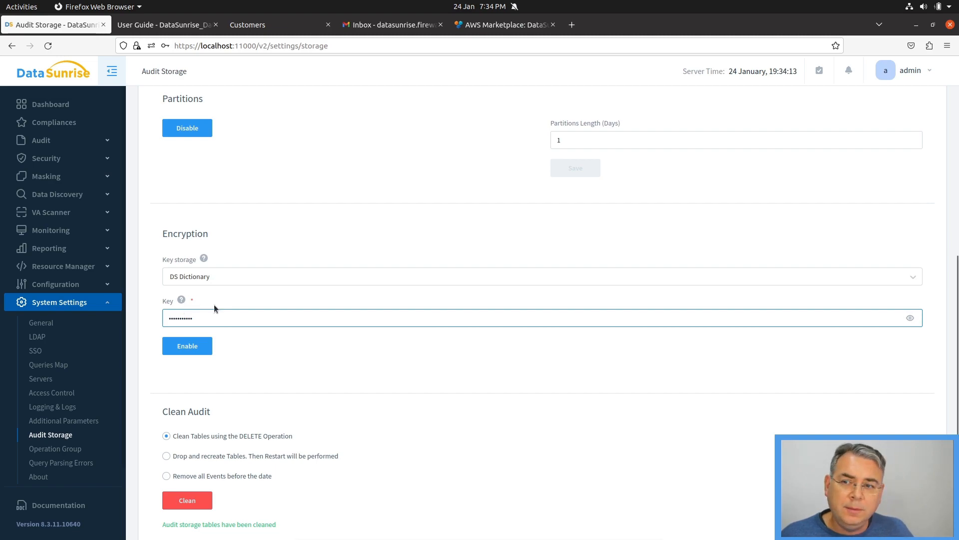
mouse_move(181, 302)
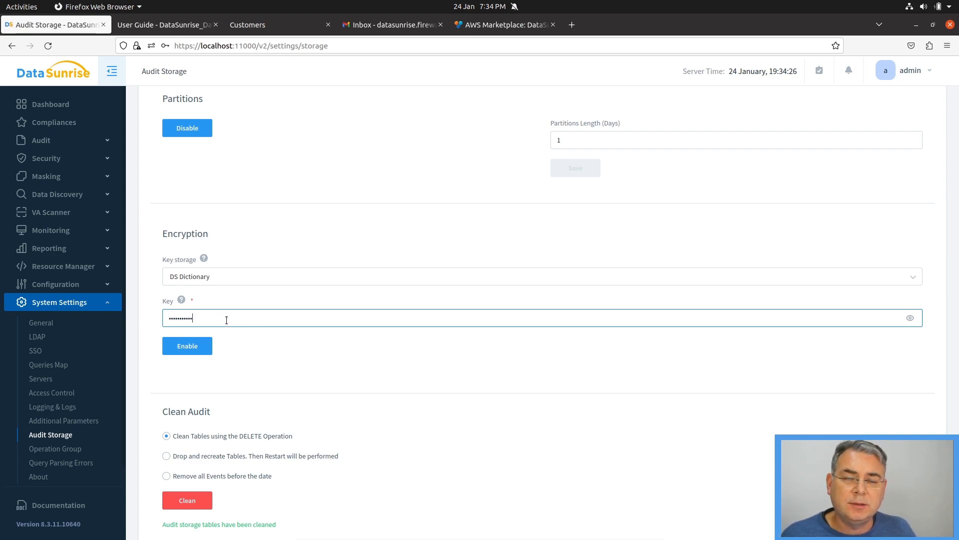
click(189, 347)
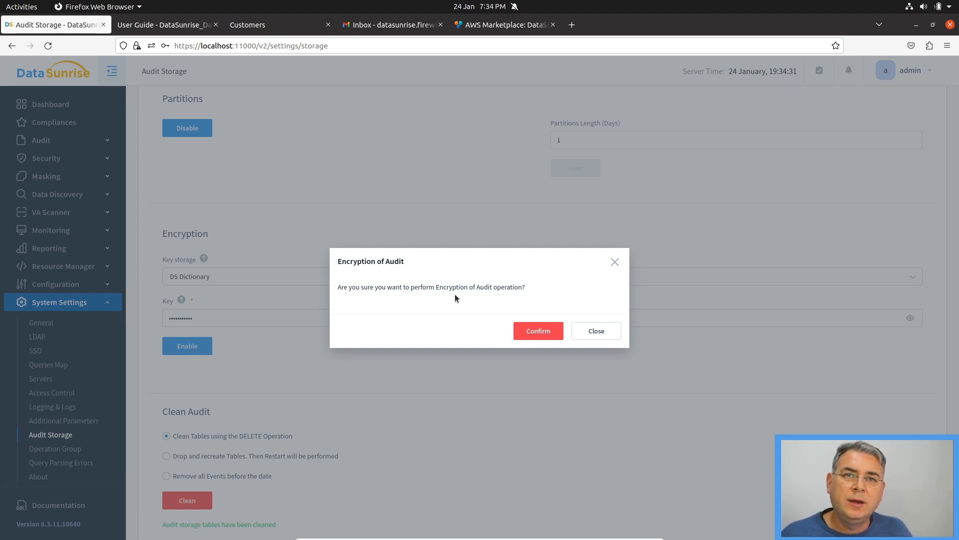
click(533, 331)
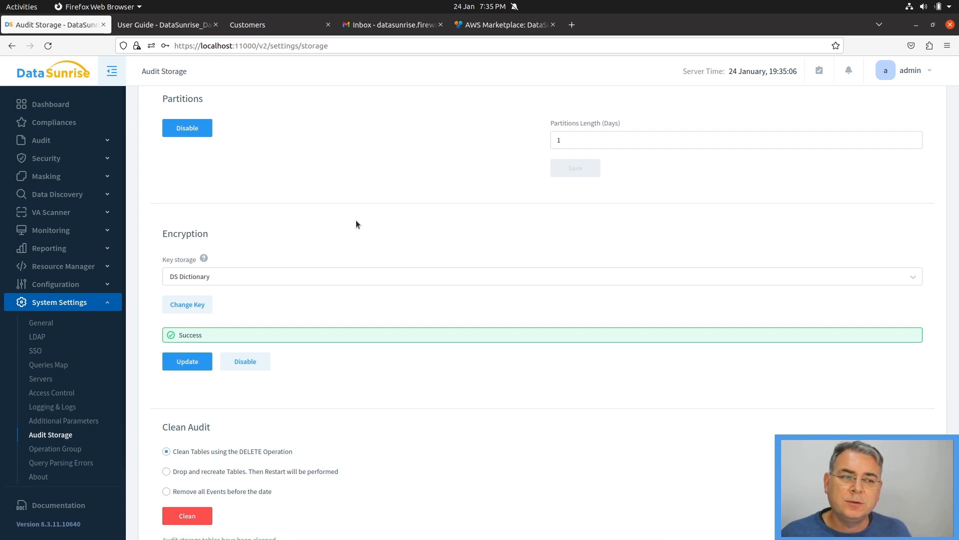
- Open the "Audit all DML" audit rule to check its settings
click(105, 140)
click(36, 160)
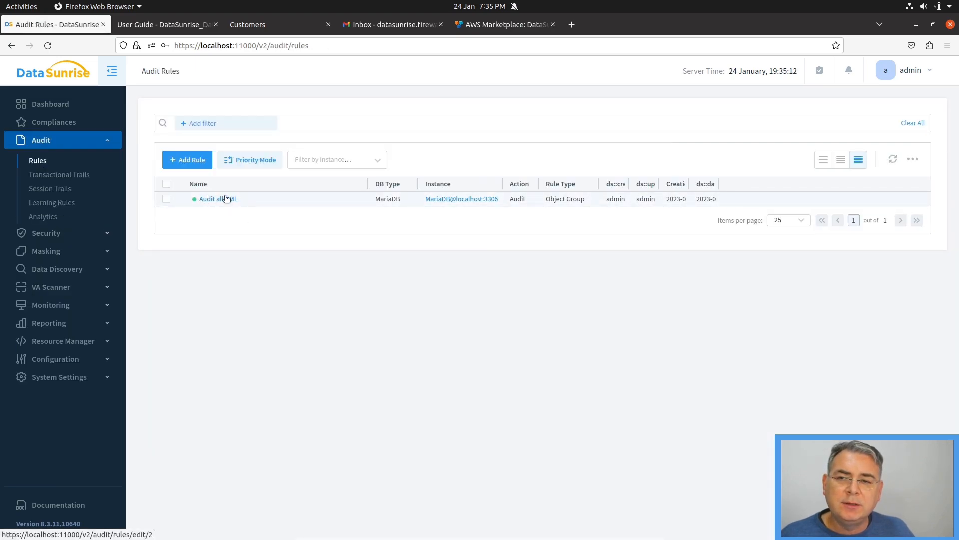
click(223, 199)
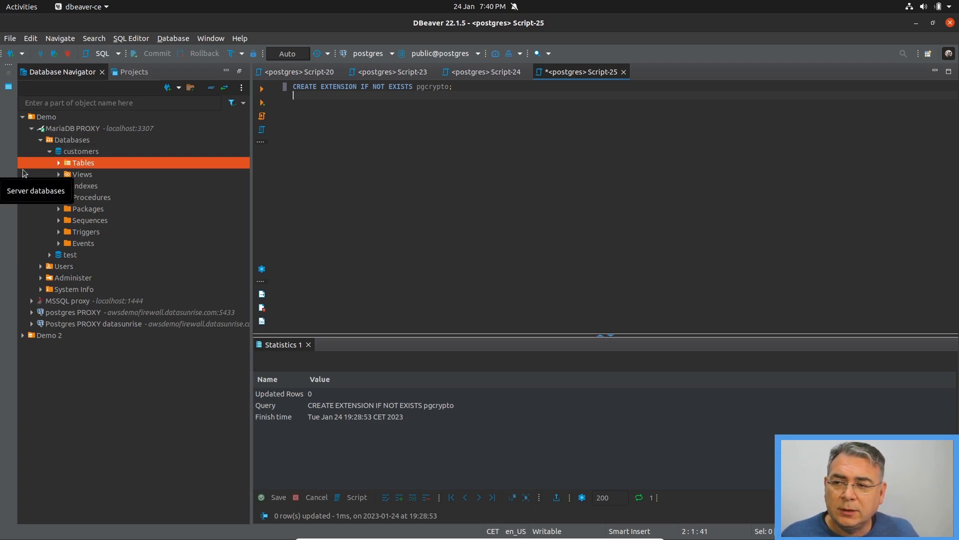
- In DBeaver, display the data of the customers table through the MariaDB PROXY connection
click(59, 163)
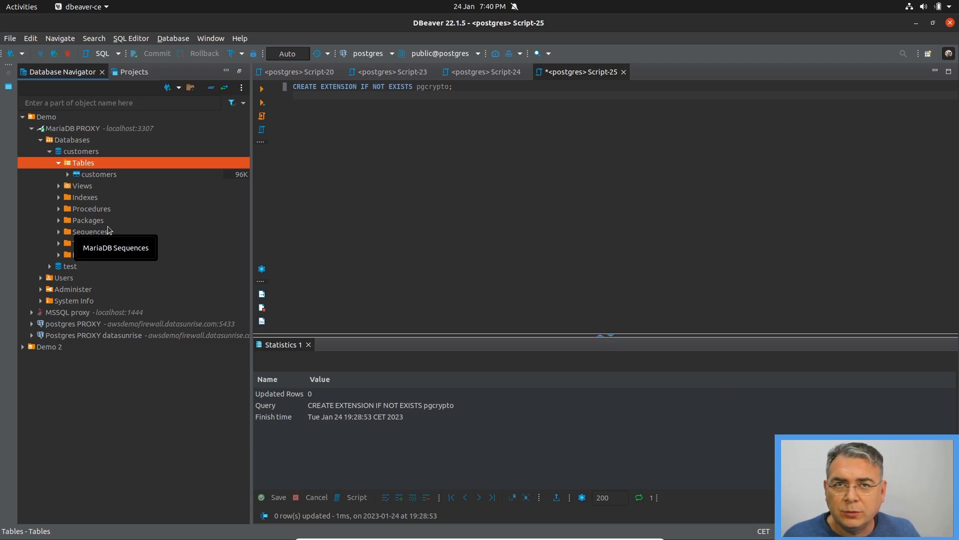
right_click(110, 177)
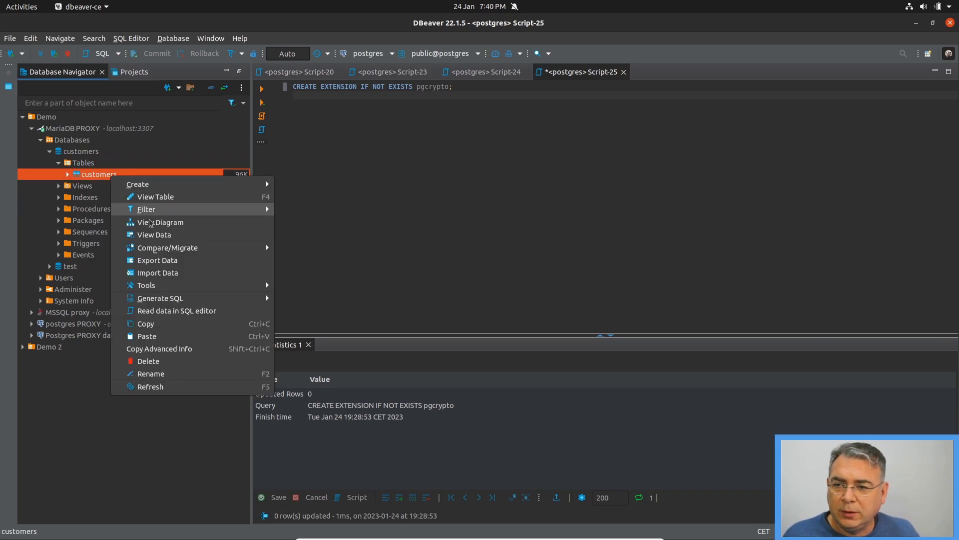
click(155, 235)
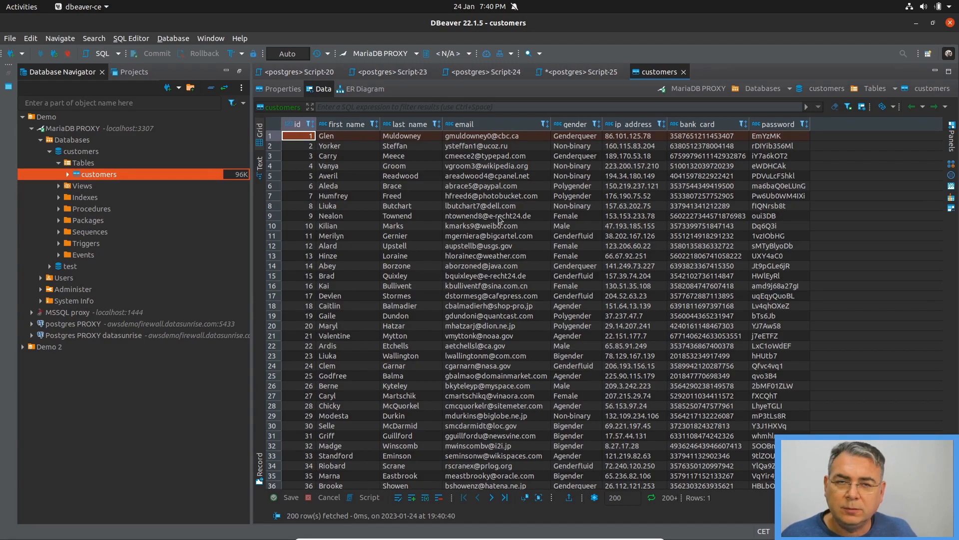
- Back in Firefox, find the customers SELECT event in DataSunrise's Transactional Trails and examine its full query and recorded query results
key(alt+Tab)
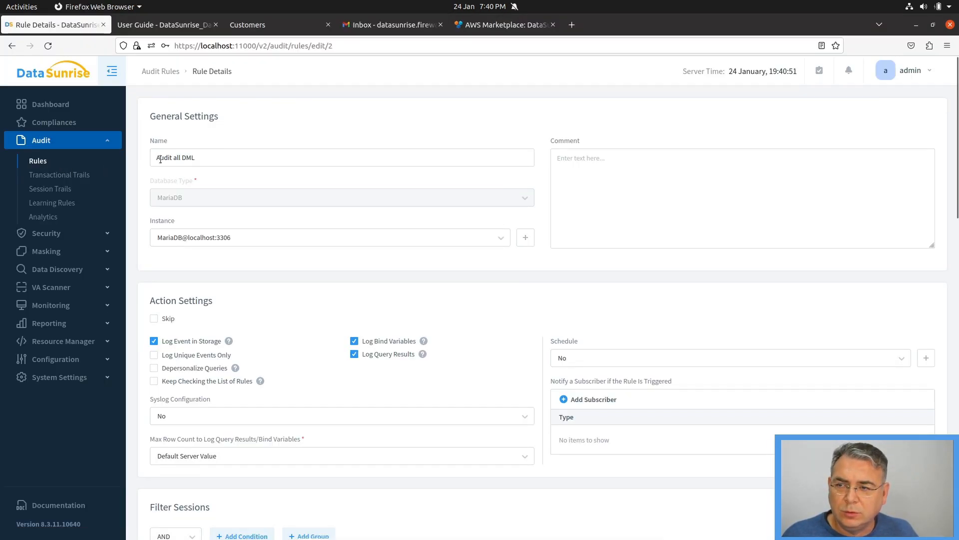
click(48, 179)
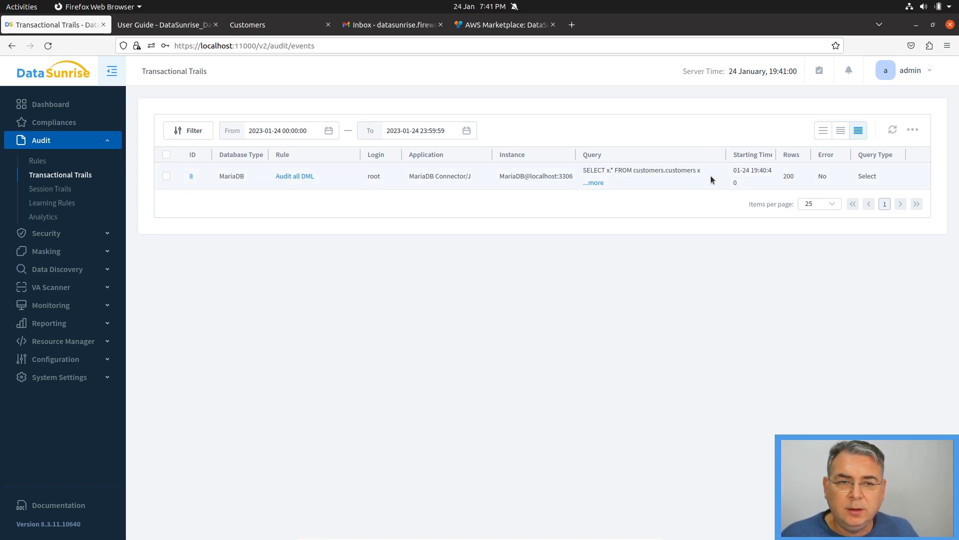
click(594, 184)
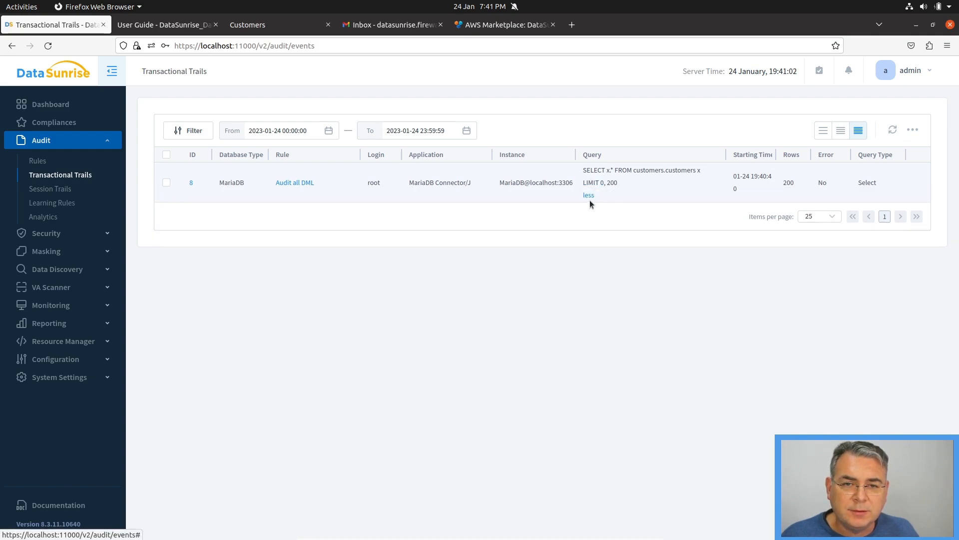
click(191, 183)
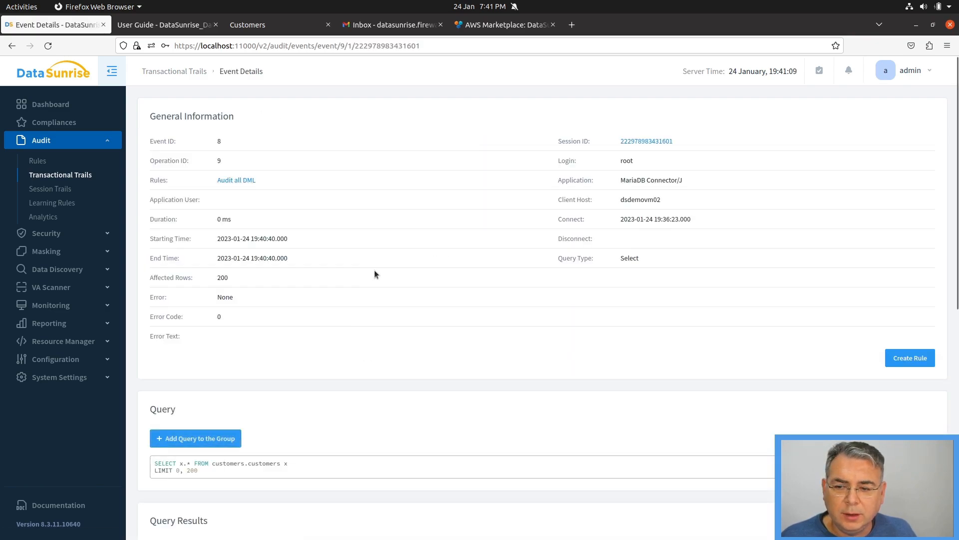
scroll(375, 274, down, 5)
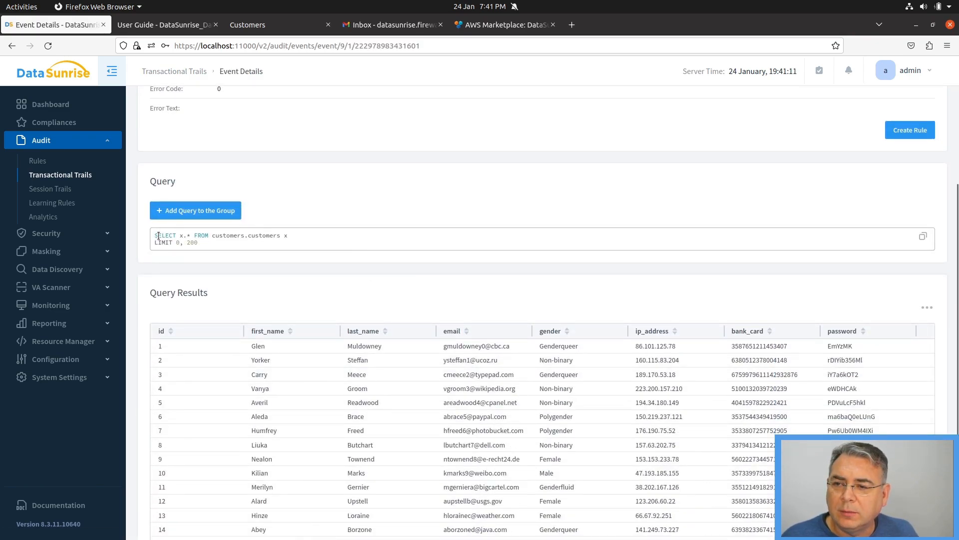
scroll(367, 297, down, 2)
scroll(366, 296, down, 1)
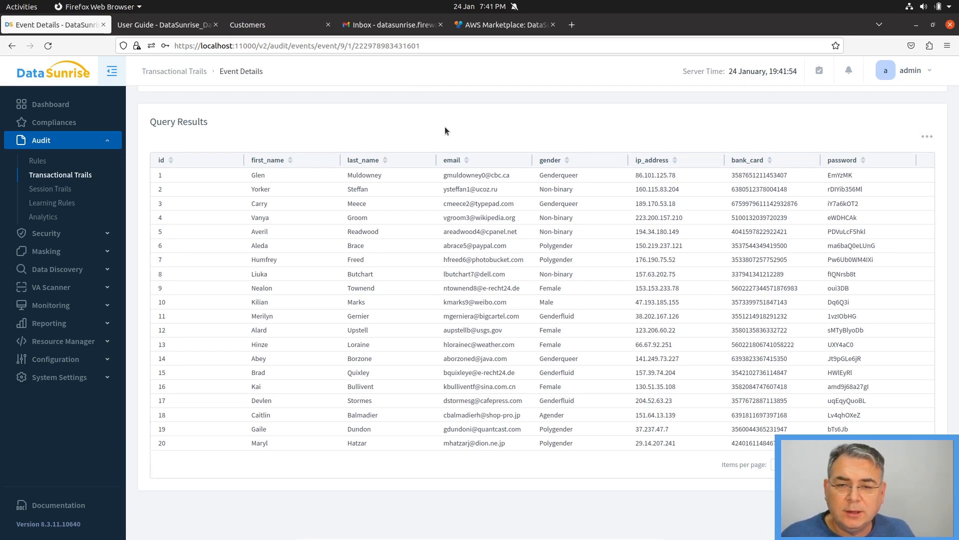
- In DBeaver, collapse the Demo folder and expand the postgres connection under Demo 2 down to the schemas of the dsaudit2 database
key(alt+Tab)
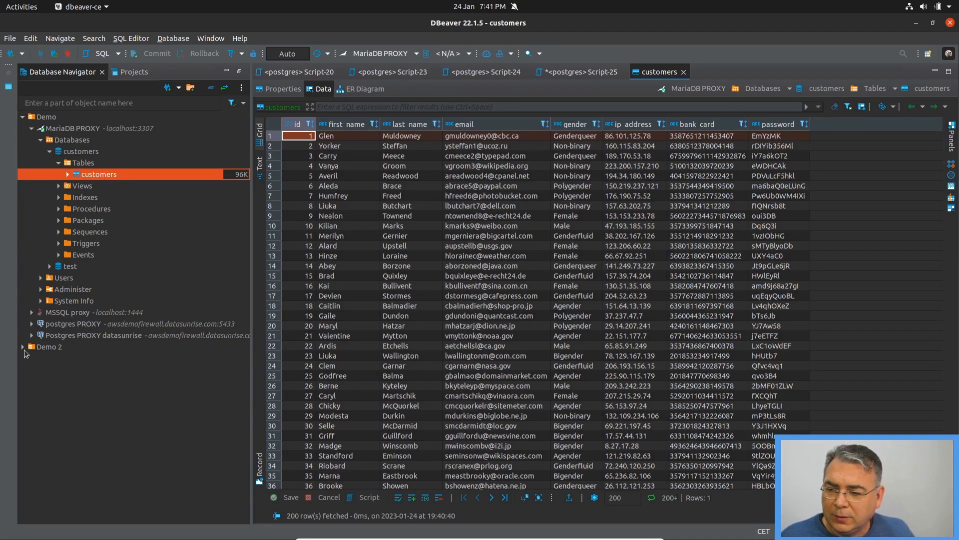
click(22, 116)
click(22, 127)
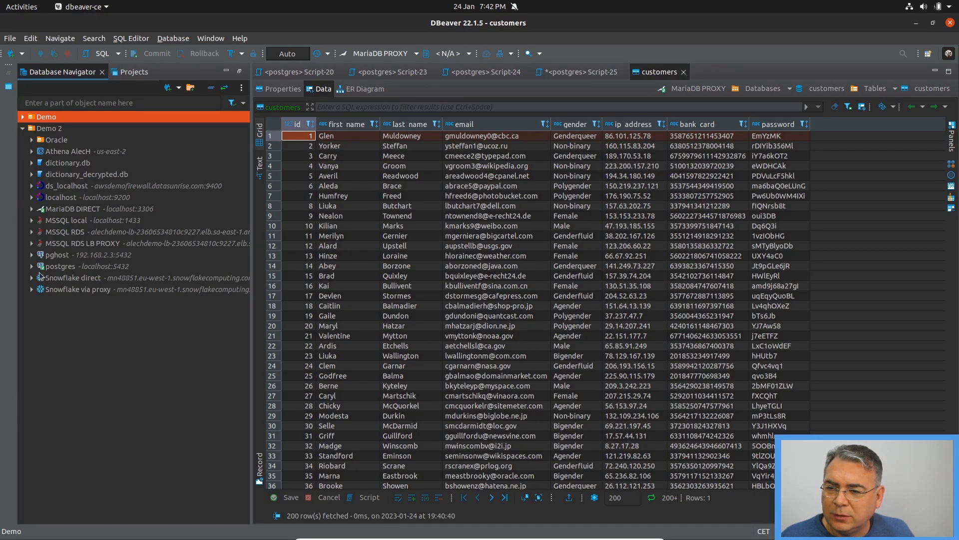
click(31, 266)
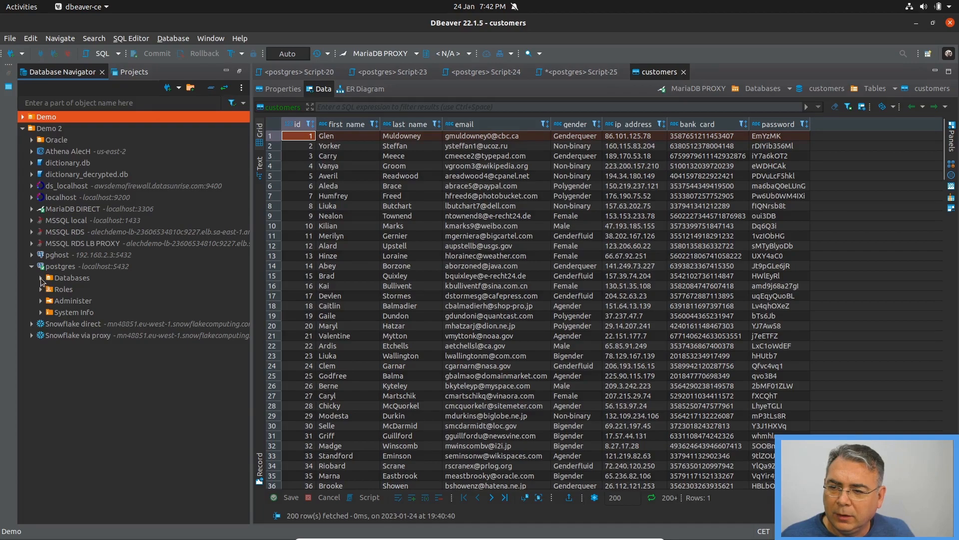
click(41, 279)
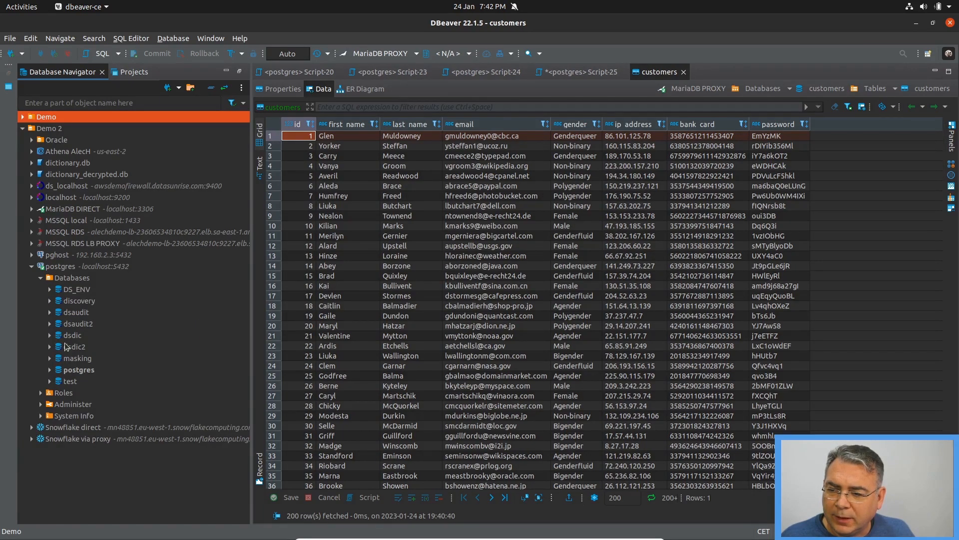
click(50, 324)
click(59, 335)
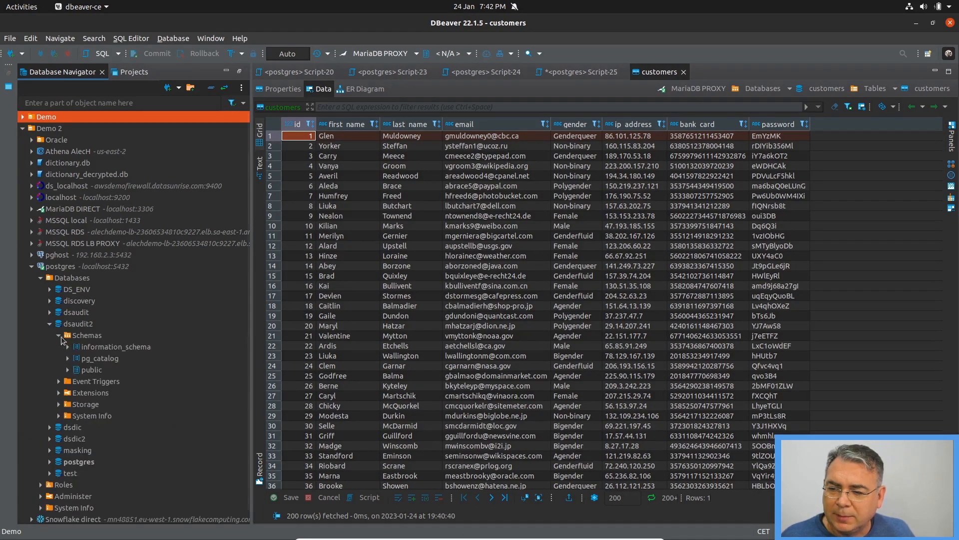
- List the tables in dsaudit2's public schema and locate the operations table
scroll(149, 316, down, 1)
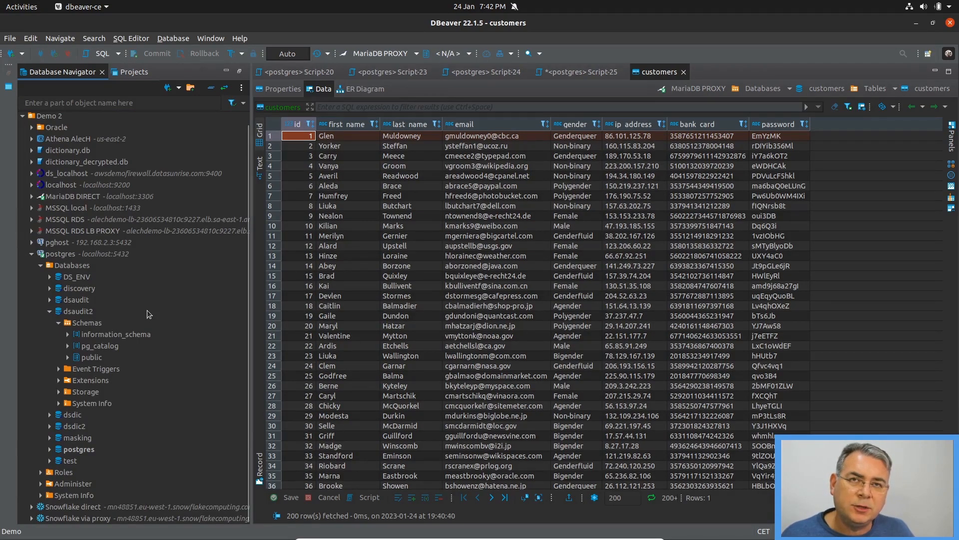
click(67, 357)
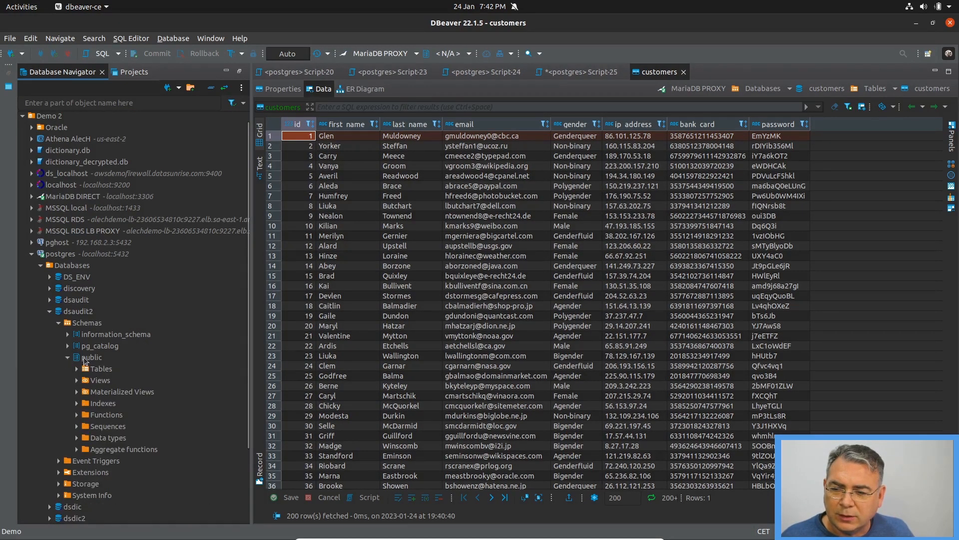
scroll(85, 361, down, 3)
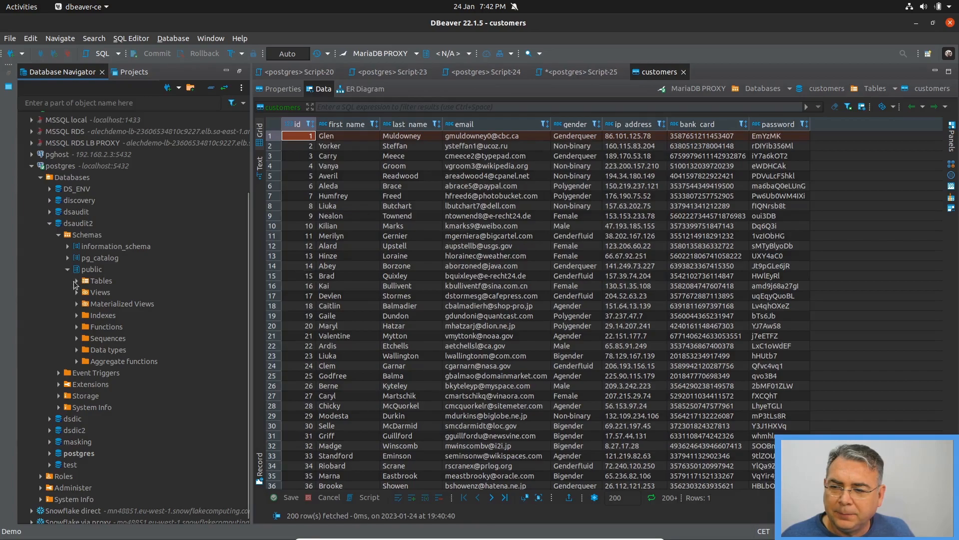
click(75, 283)
scroll(132, 328, down, 3)
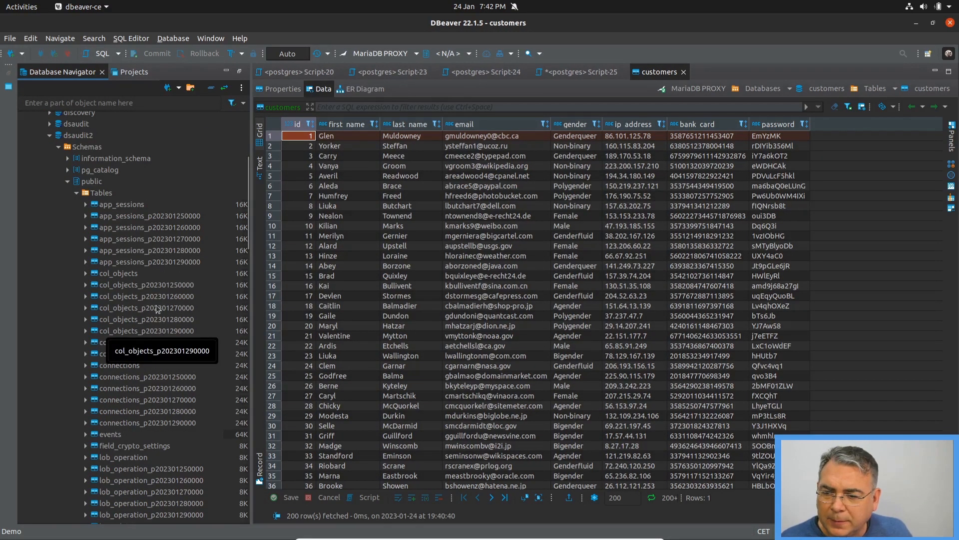
scroll(156, 305, down, 6)
scroll(175, 244, down, 15)
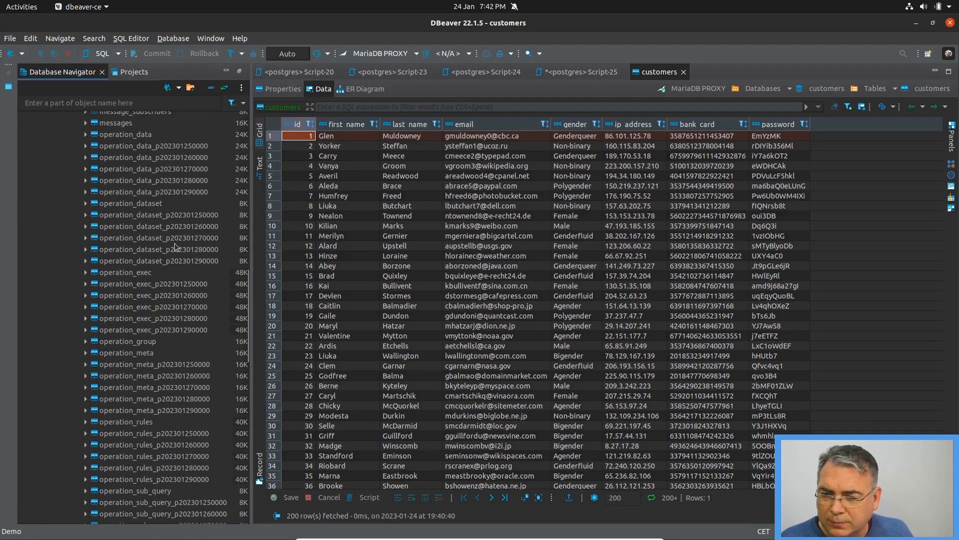
scroll(175, 244, down, 3)
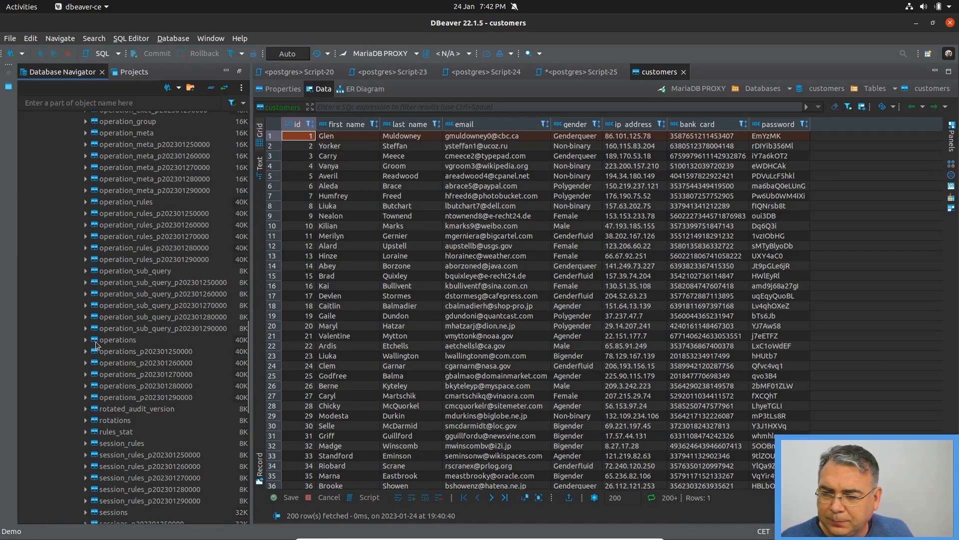
- Examine the columns of the operations table, picking out sql_query, and collapse the table again
click(85, 340)
click(94, 351)
click(117, 342)
scroll(180, 322, down, 4)
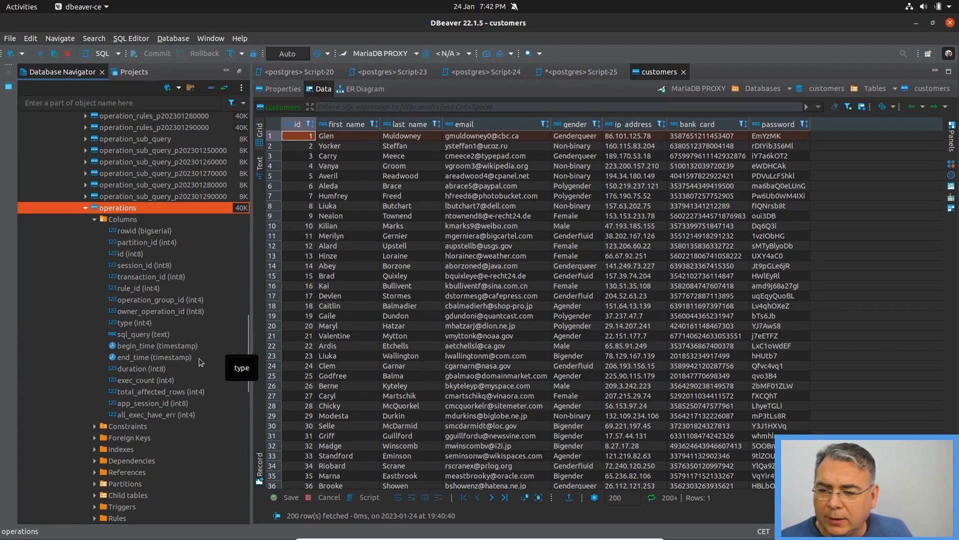
click(129, 336)
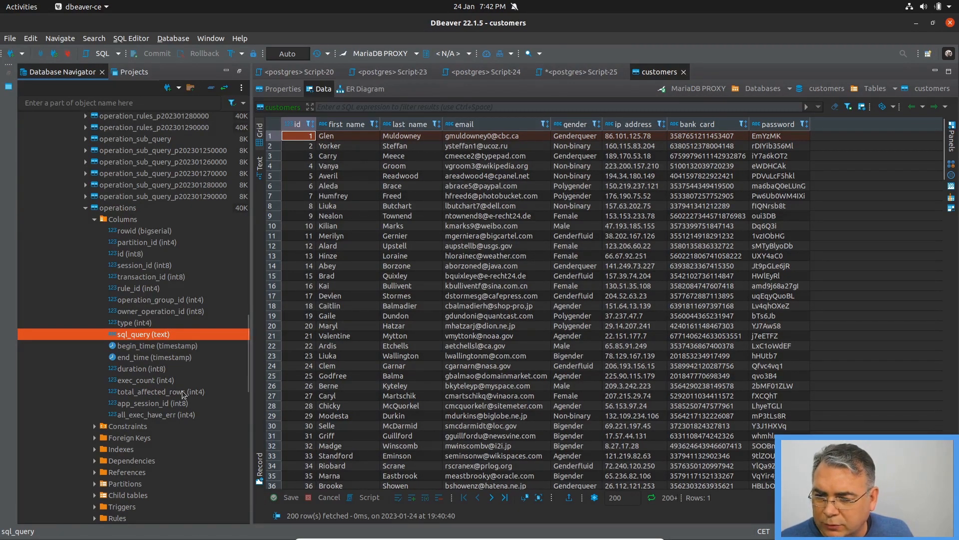
click(80, 208)
click(84, 209)
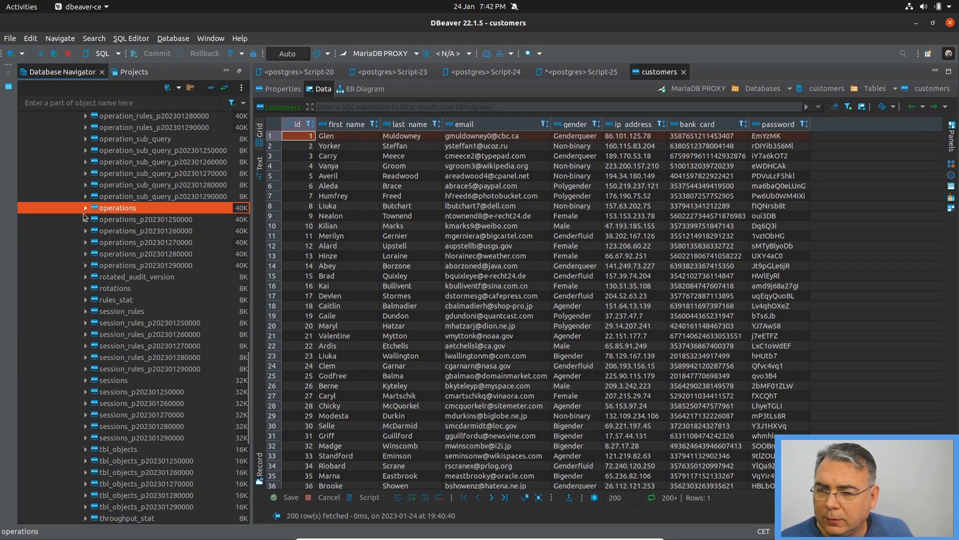
- Look up the operation_data table in the dsaudit2 table list, then display the data of the operations table
scroll(126, 282, up, 3)
scroll(126, 283, up, 12)
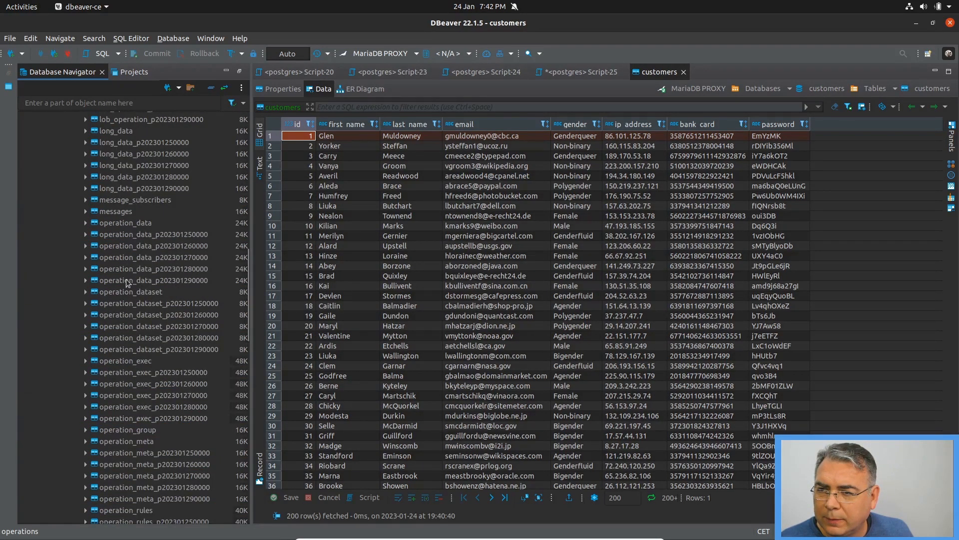
click(85, 223)
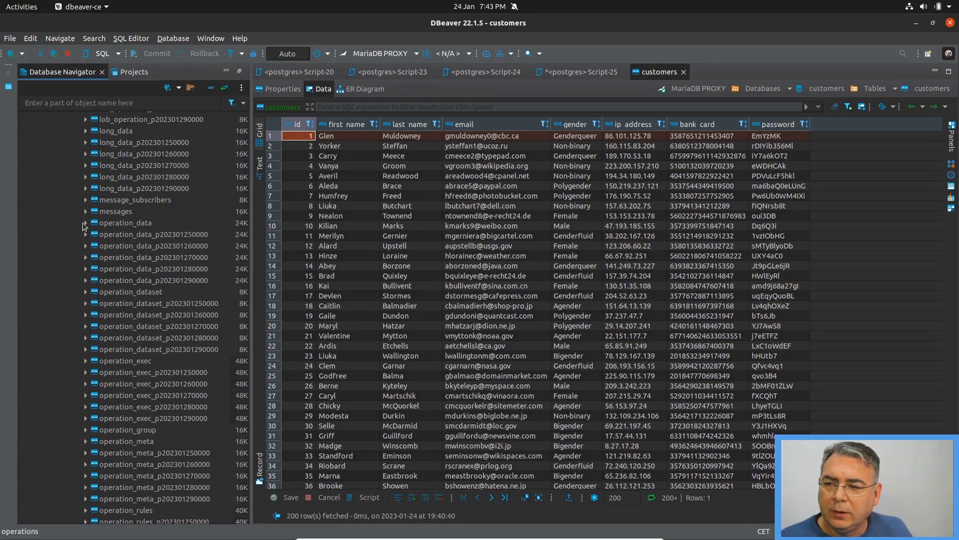
scroll(119, 245, down, 8)
scroll(146, 276, down, 5)
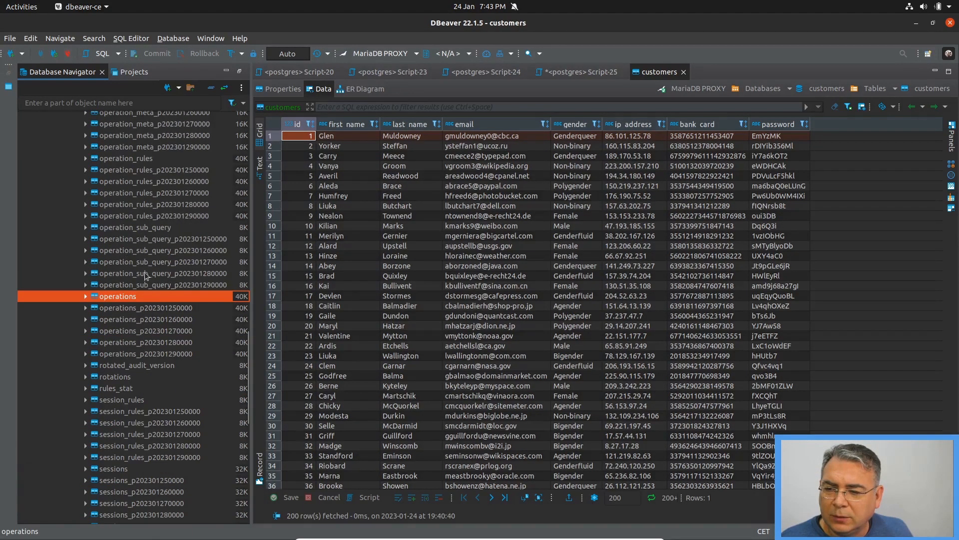
right_click(116, 297)
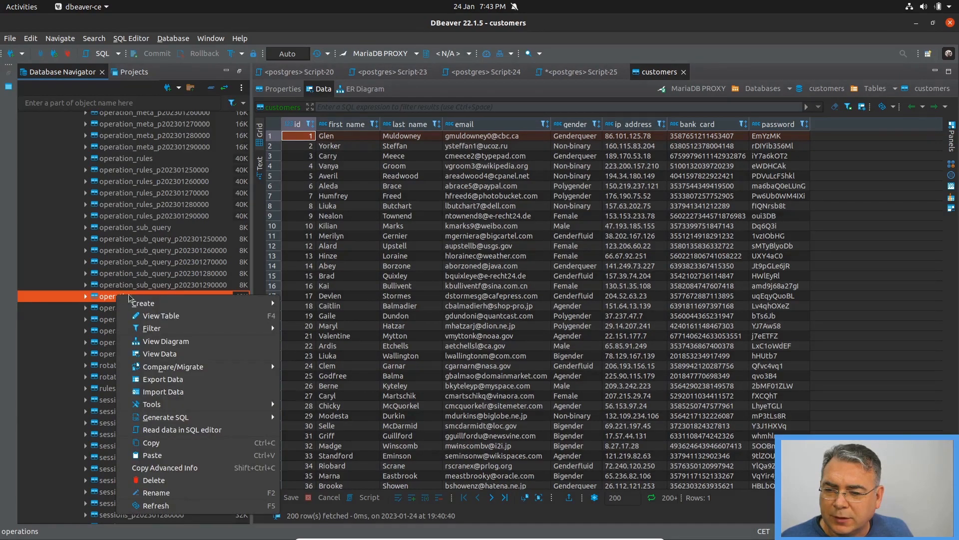
click(181, 357)
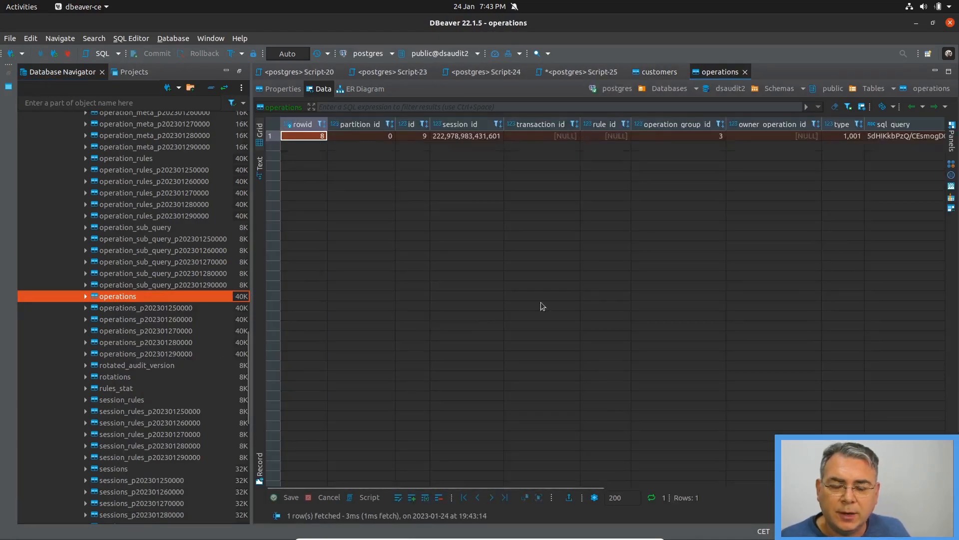
- Select the sql_query value in the operations row and widen its column to examine the stored text
drag(517, 486, 735, 457)
click(500, 137)
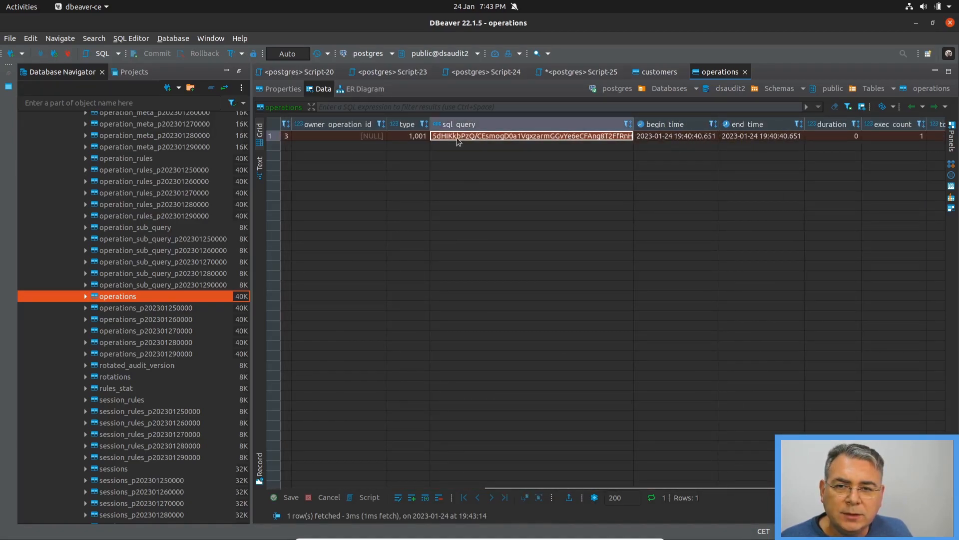
drag(633, 125, 754, 122)
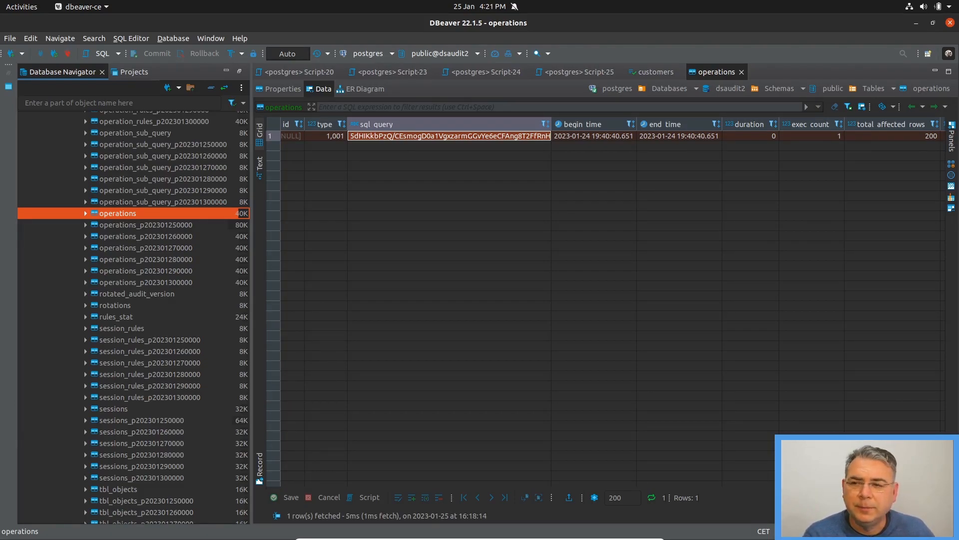
- Display the data of dsaudit2's operation_data table and examine the stored value in its data column
click(147, 201)
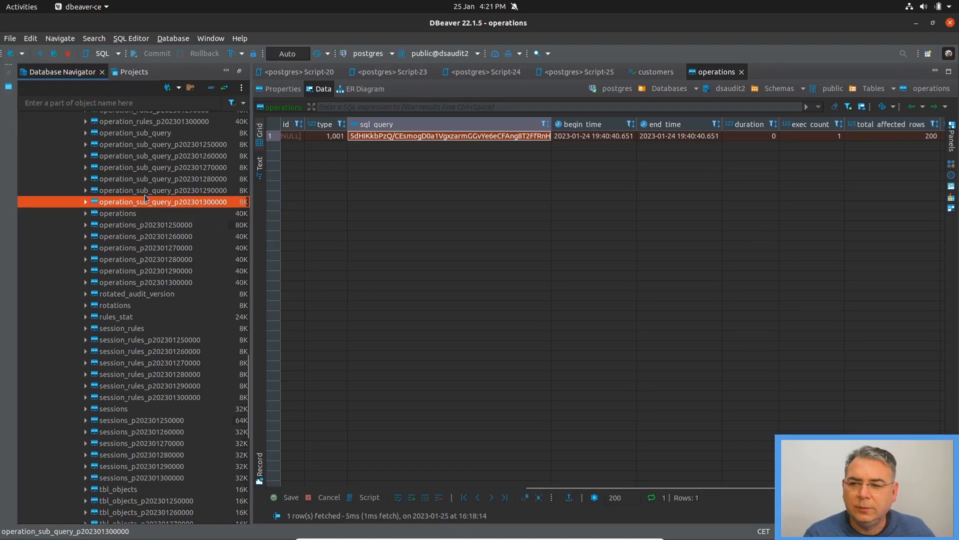
scroll(148, 204, up, 8)
scroll(147, 201, up, 5)
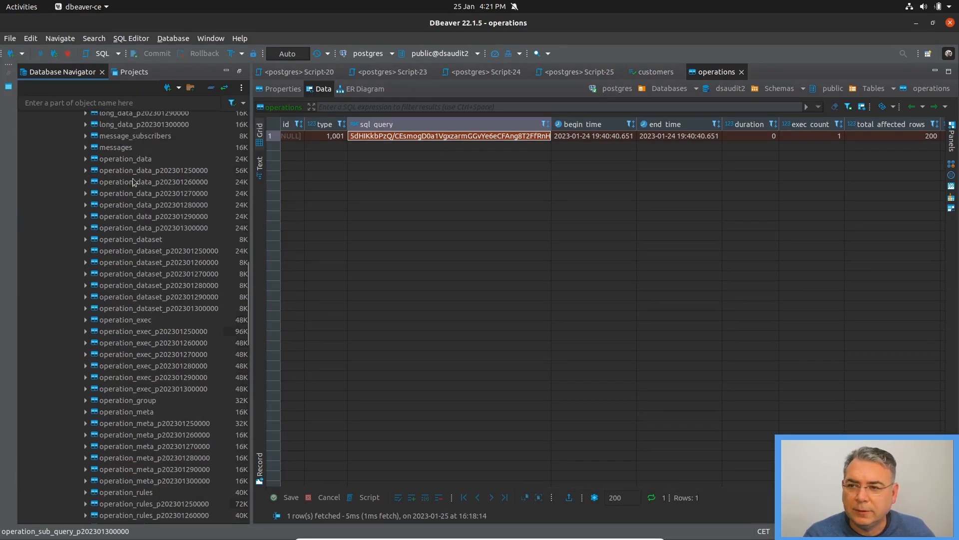
click(122, 161)
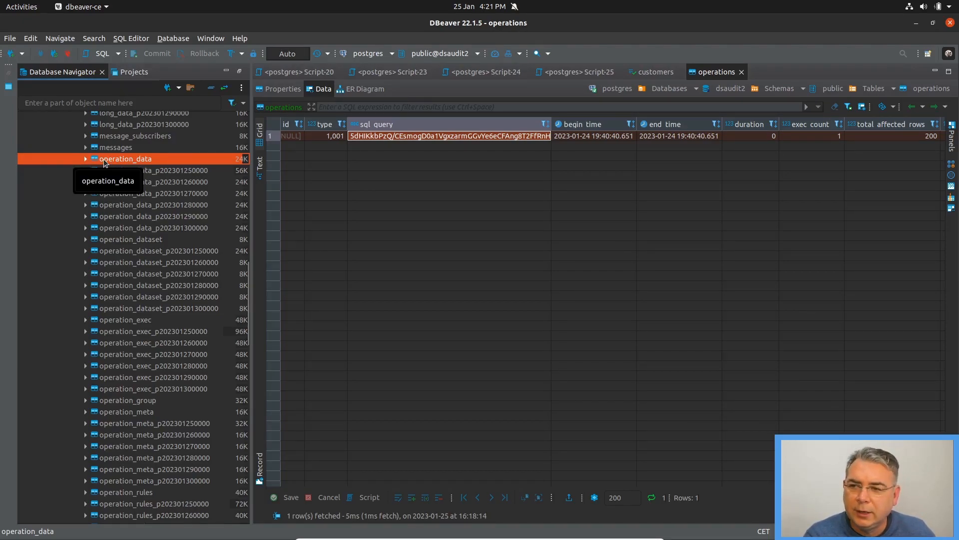
right_click(105, 161)
click(150, 218)
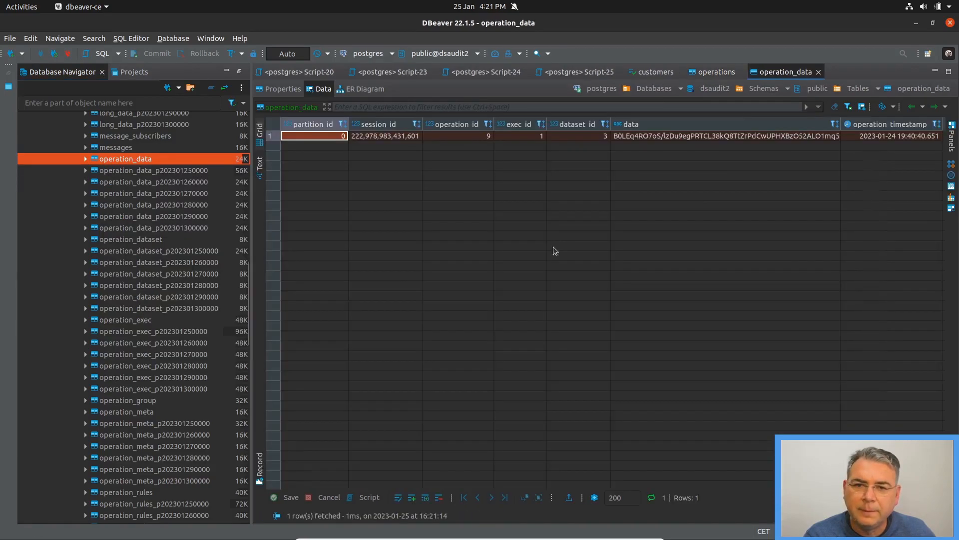
click(640, 136)
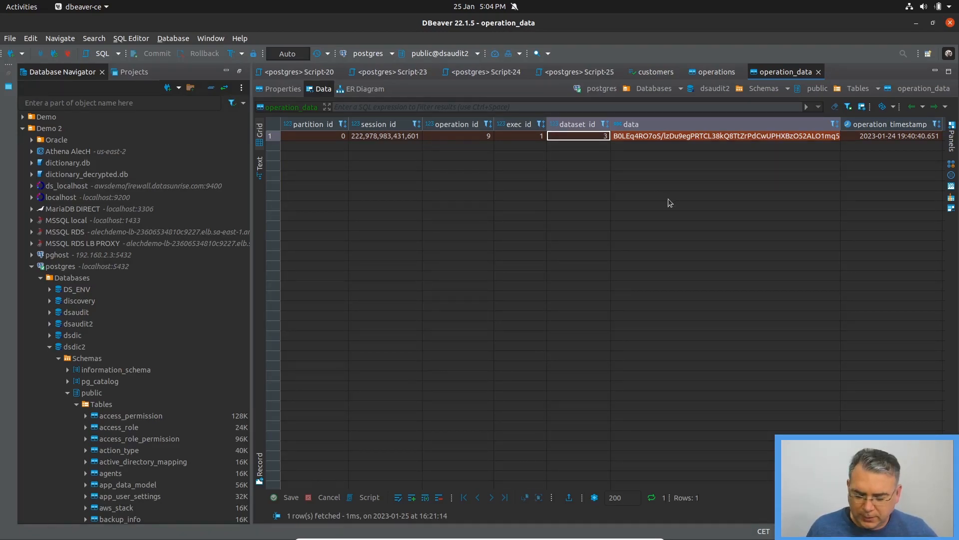
- In DataSunrise in Firefox, enable and confirm Encryption of Dictionary with DS Dictionary as key storage and the key already filled in
key(alt+Tab)
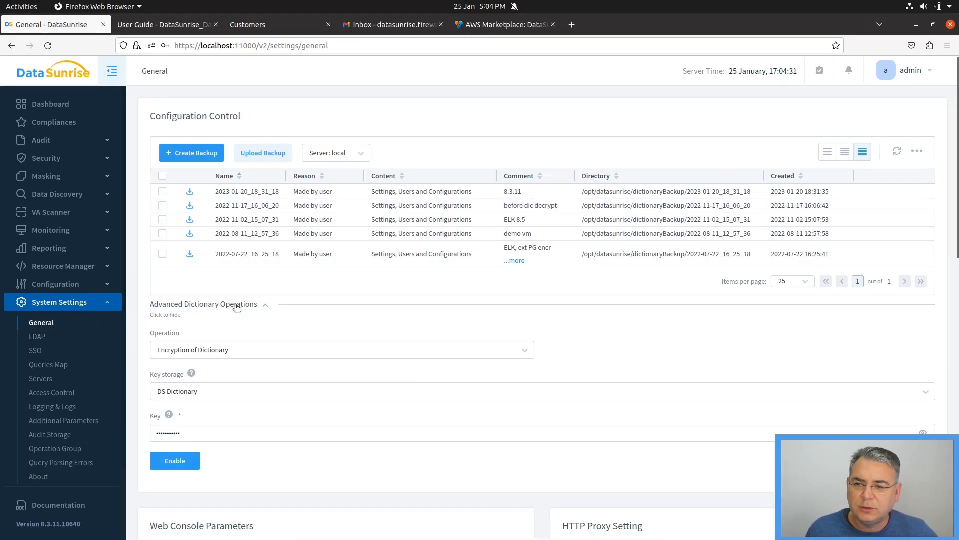
click(217, 349)
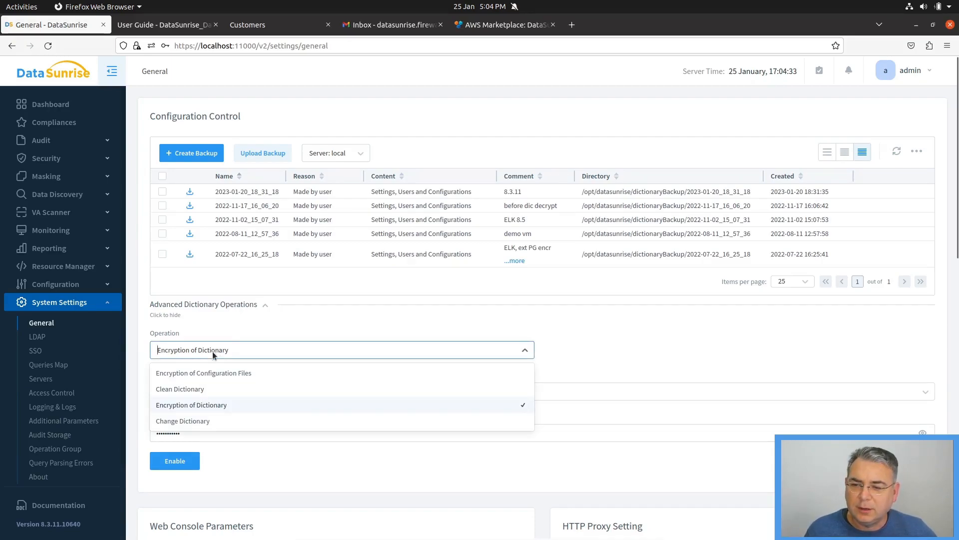
click(188, 405)
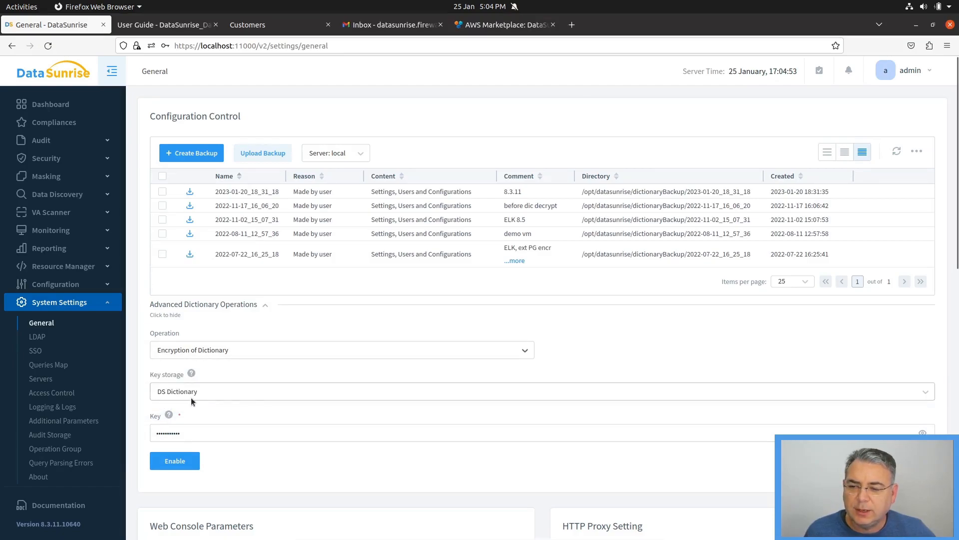
click(202, 431)
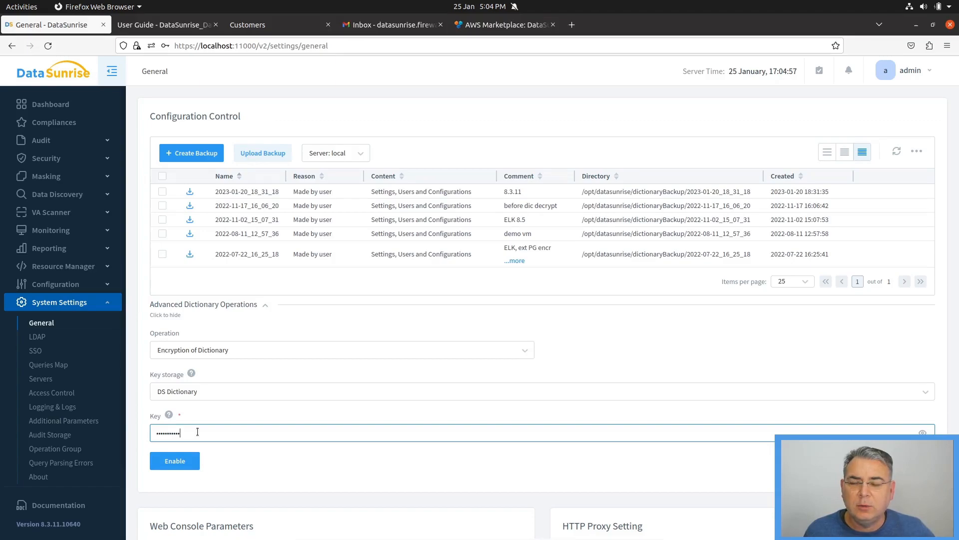
drag(206, 433, 149, 432)
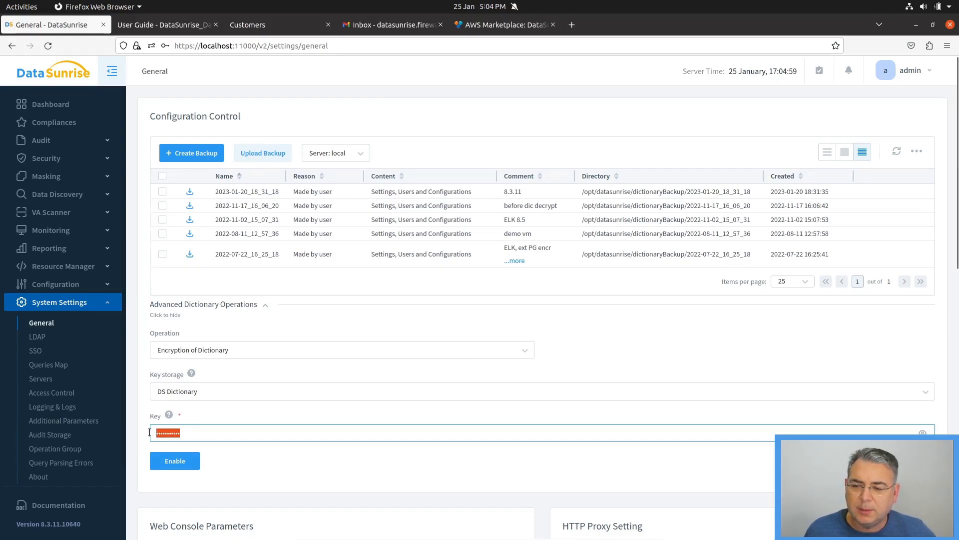
click(159, 432)
click(182, 461)
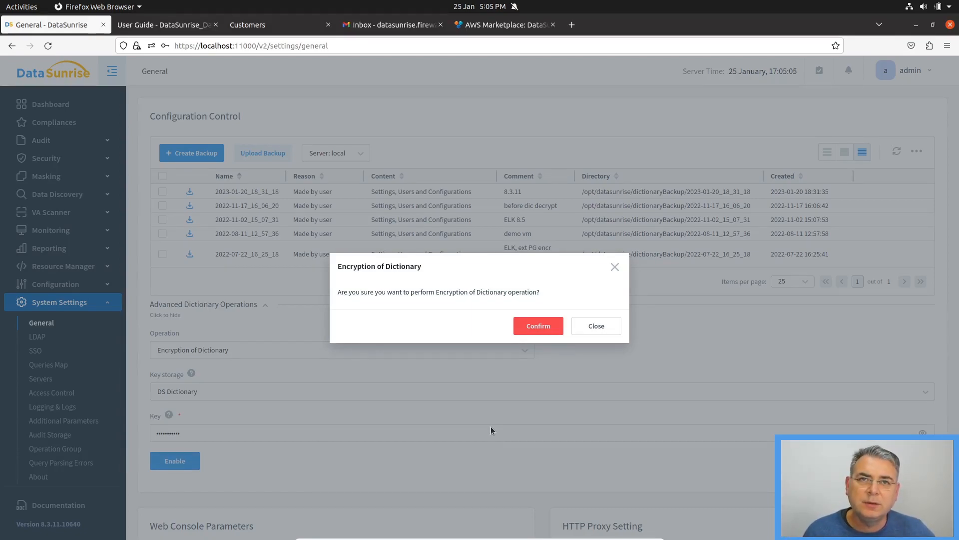
click(542, 327)
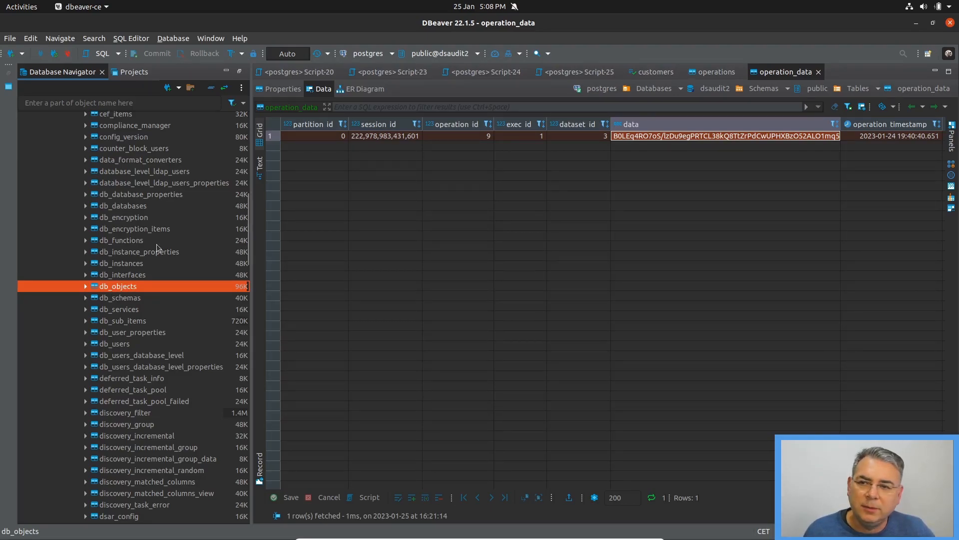
- Select the dsdic2 database in the navigator and look through the tables of its public schema
scroll(203, 232, up, 9)
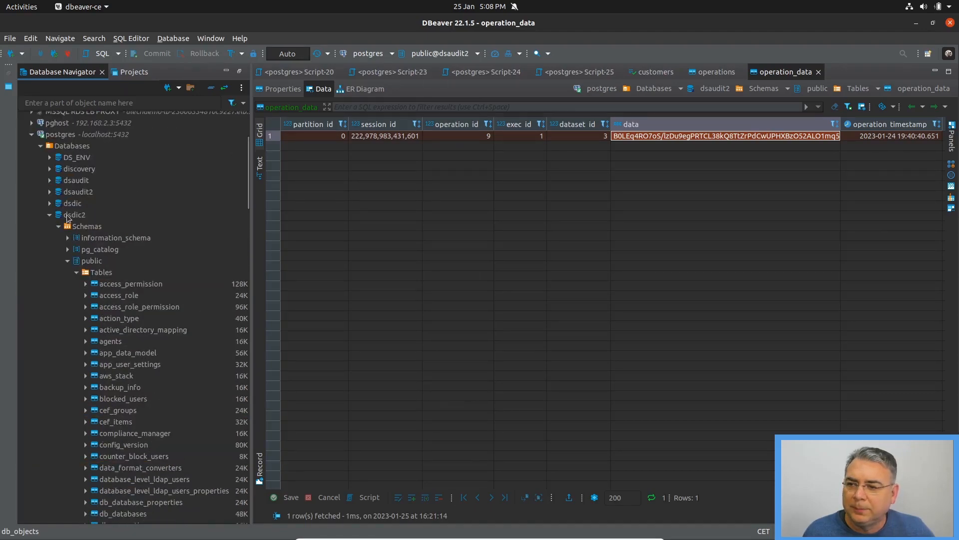
click(72, 215)
scroll(147, 369, down, 1)
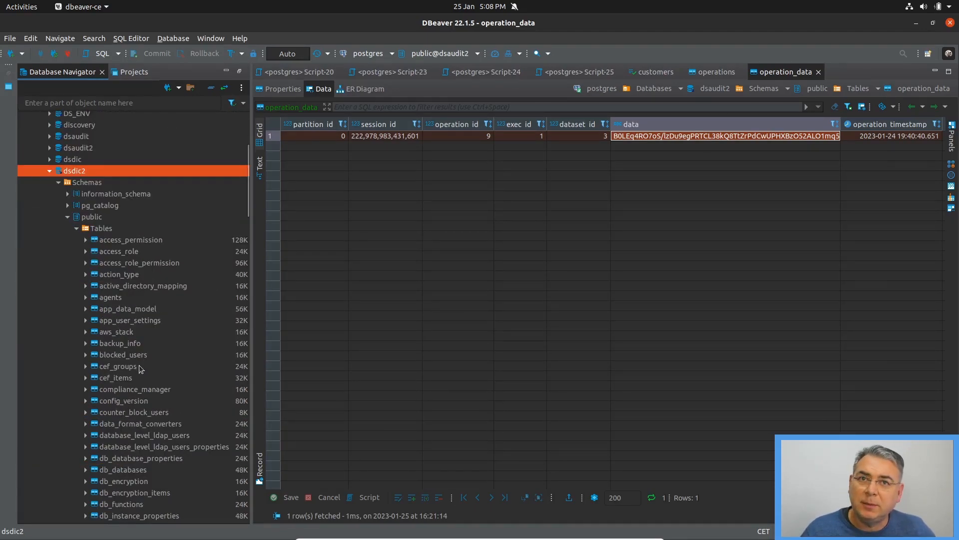
scroll(140, 369, down, 5)
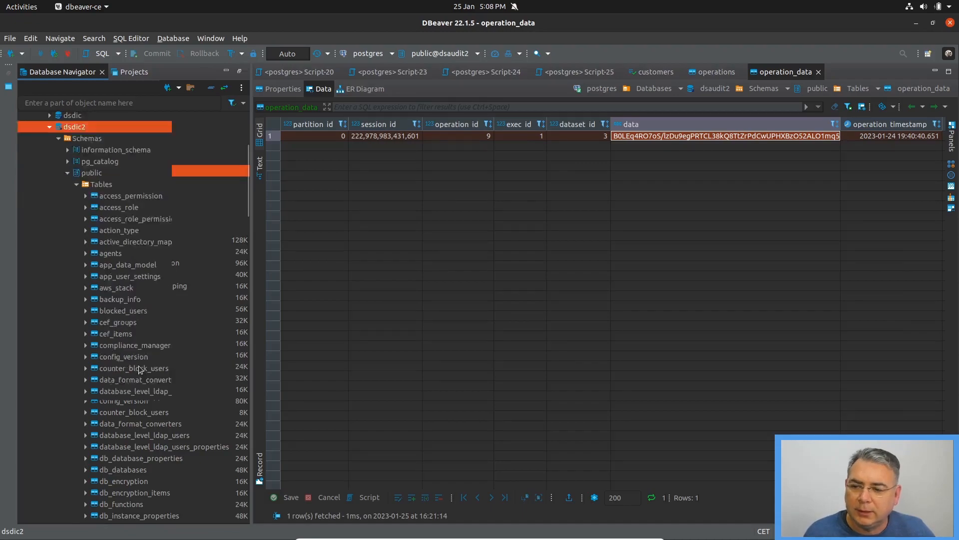
scroll(141, 370, down, 20)
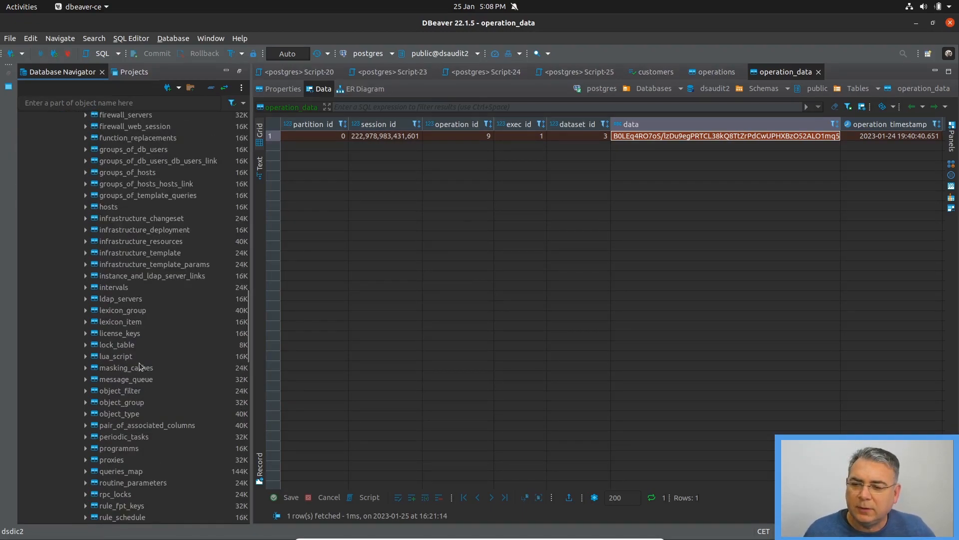
scroll(142, 366, up, 20)
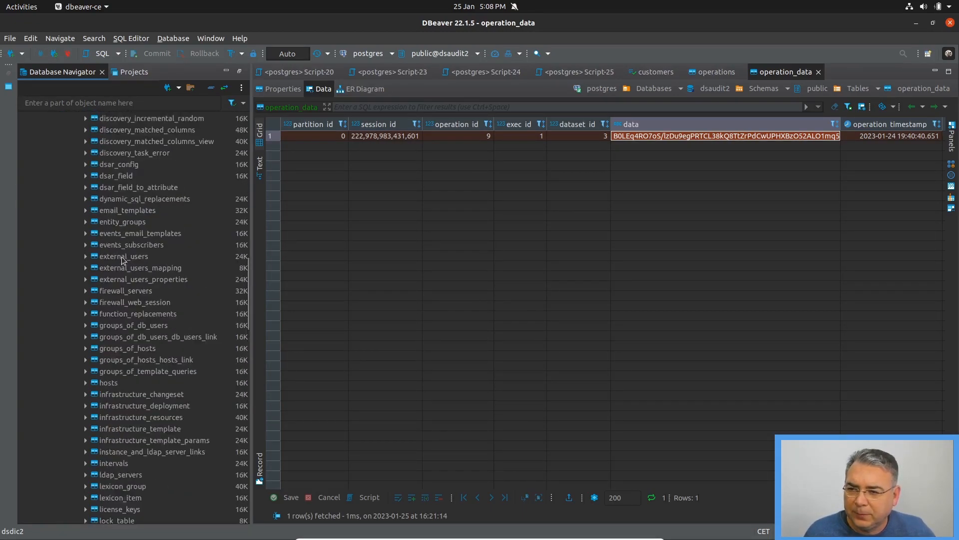
scroll(127, 265, up, 10)
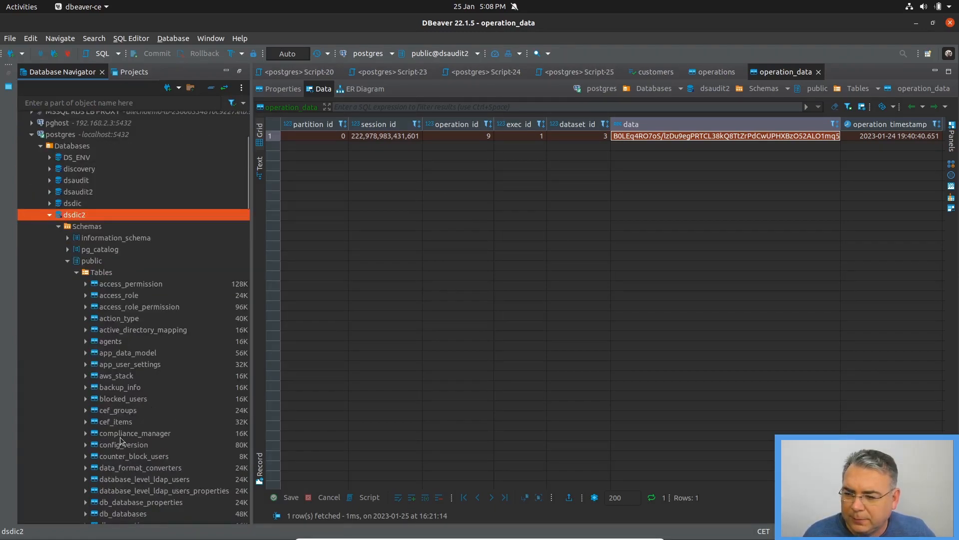
- Display the data of dsdic2's db_objects table and examine the stored values in its name column
click(121, 434)
scroll(117, 430, down, 6)
scroll(117, 424, down, 3)
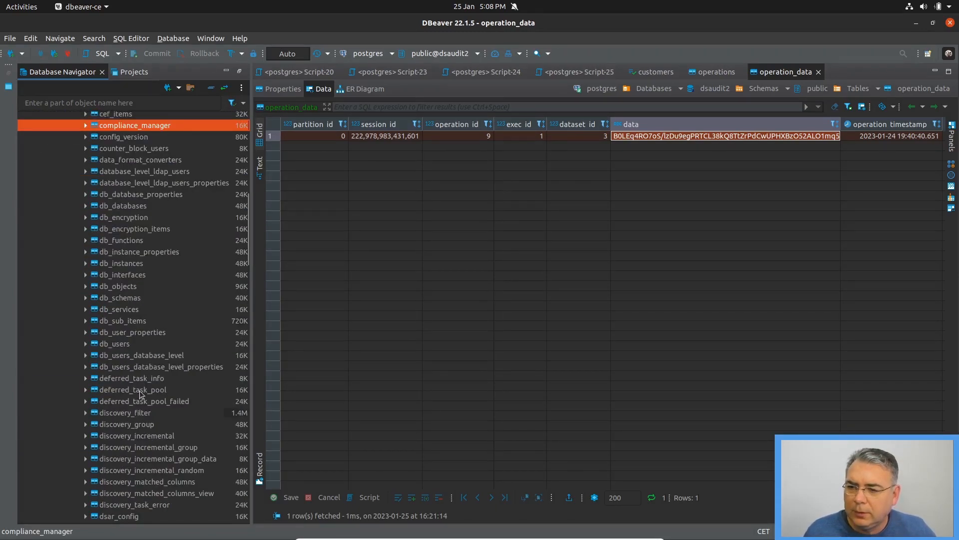
right_click(105, 287)
click(140, 346)
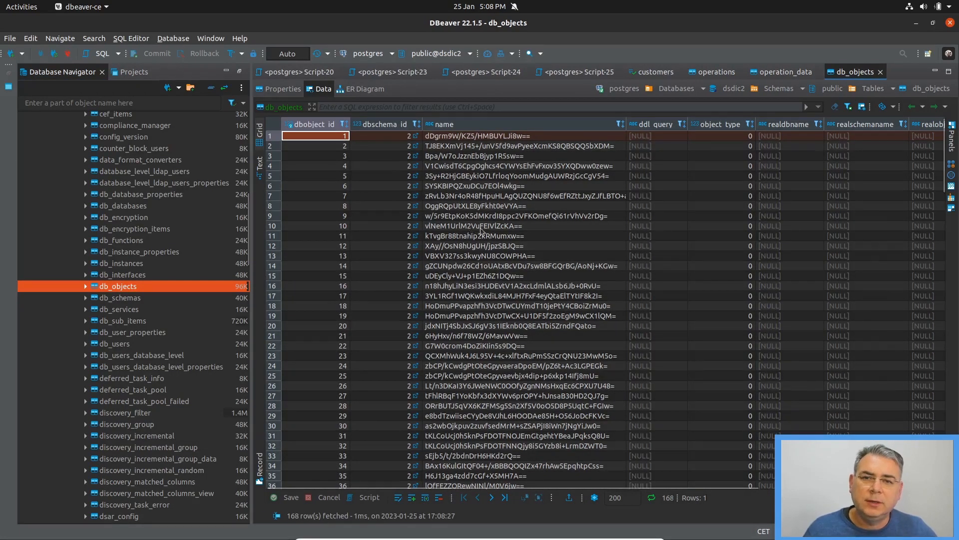
scroll(530, 239, down, 18)
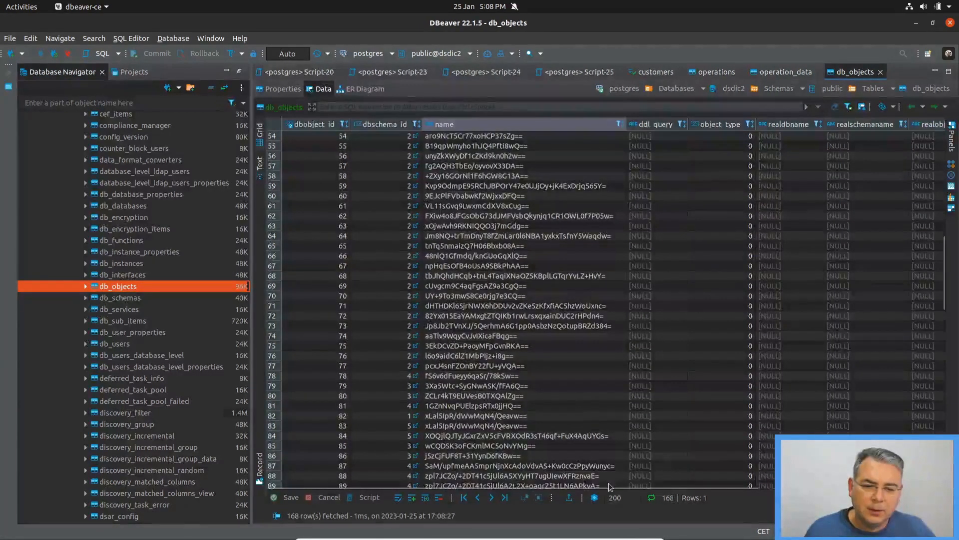
drag(615, 490, 570, 476)
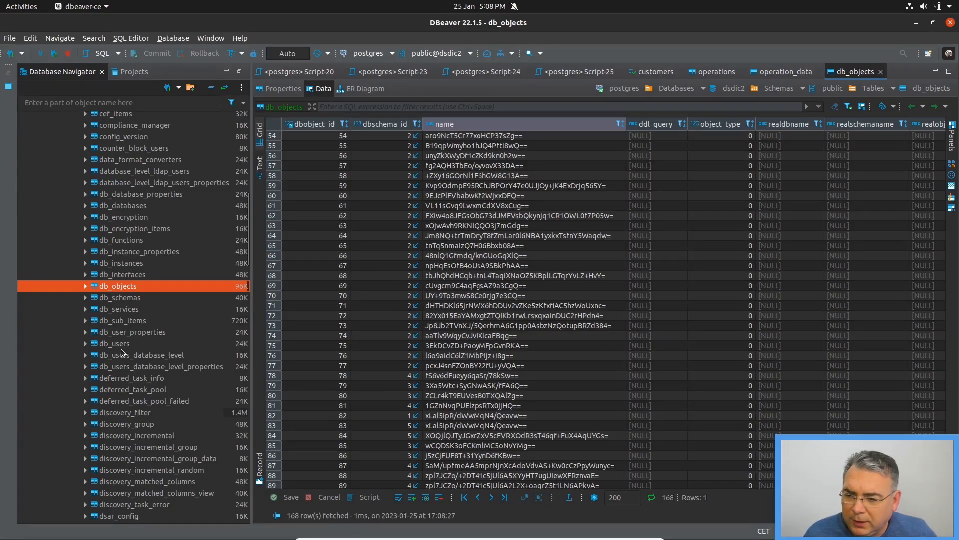
- Display the data of the db_sub_items table and examine the name values in rows 9 and 14
right_click(114, 322)
click(150, 160)
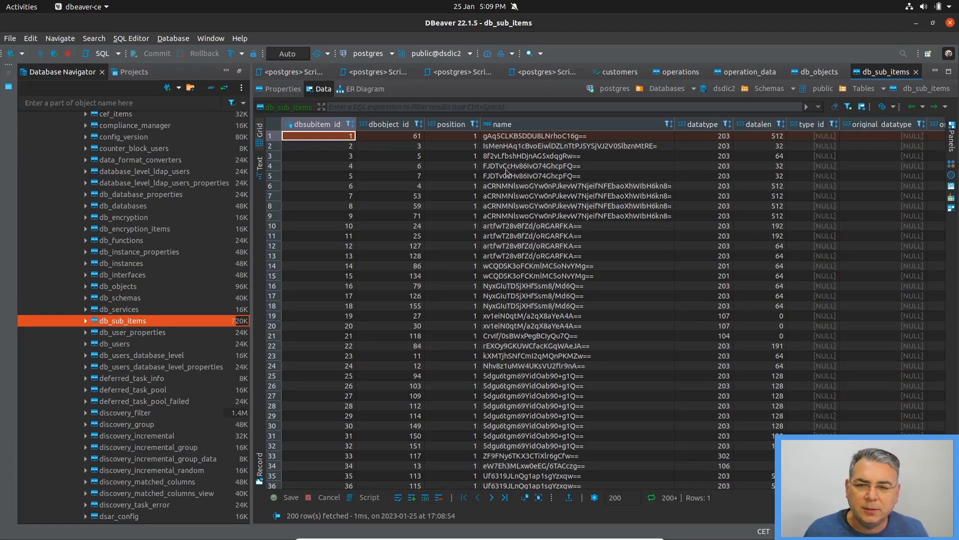
click(544, 218)
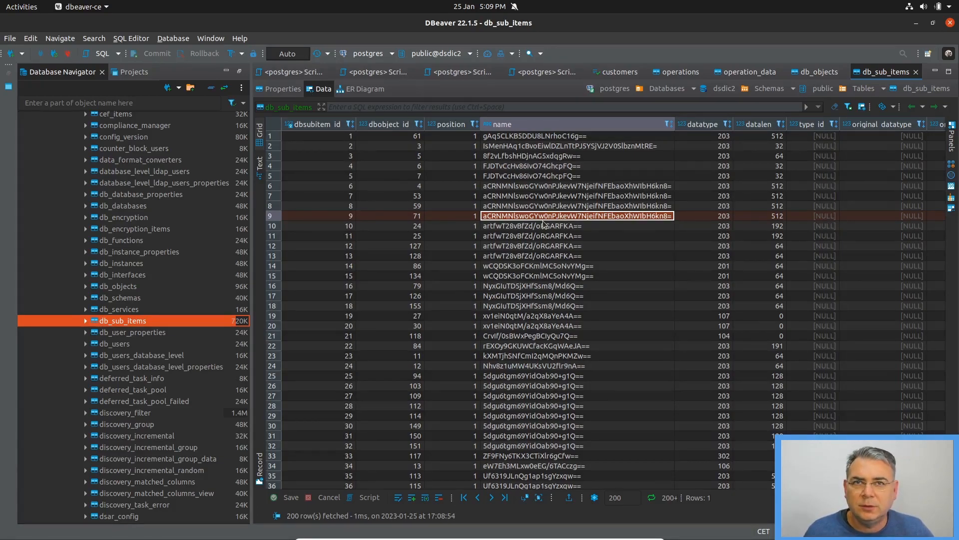
click(559, 268)
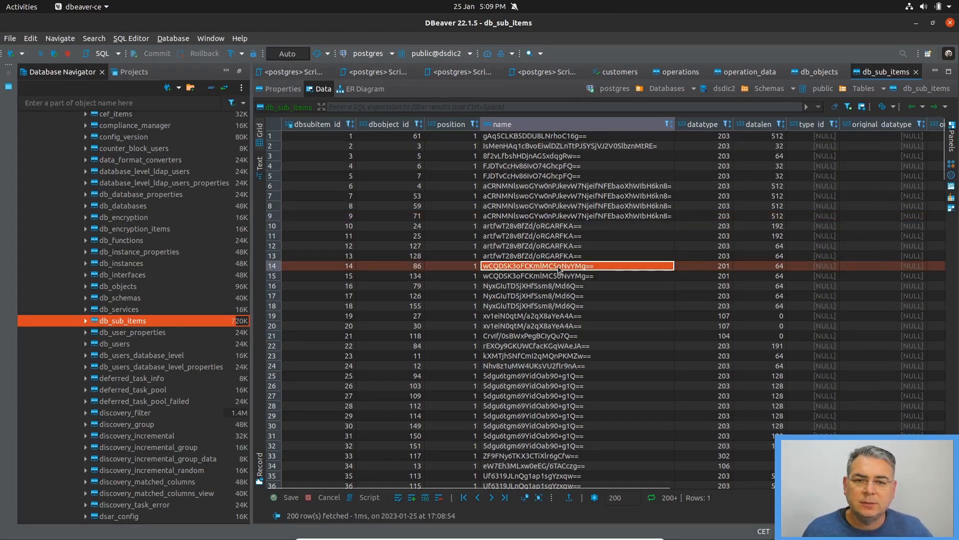